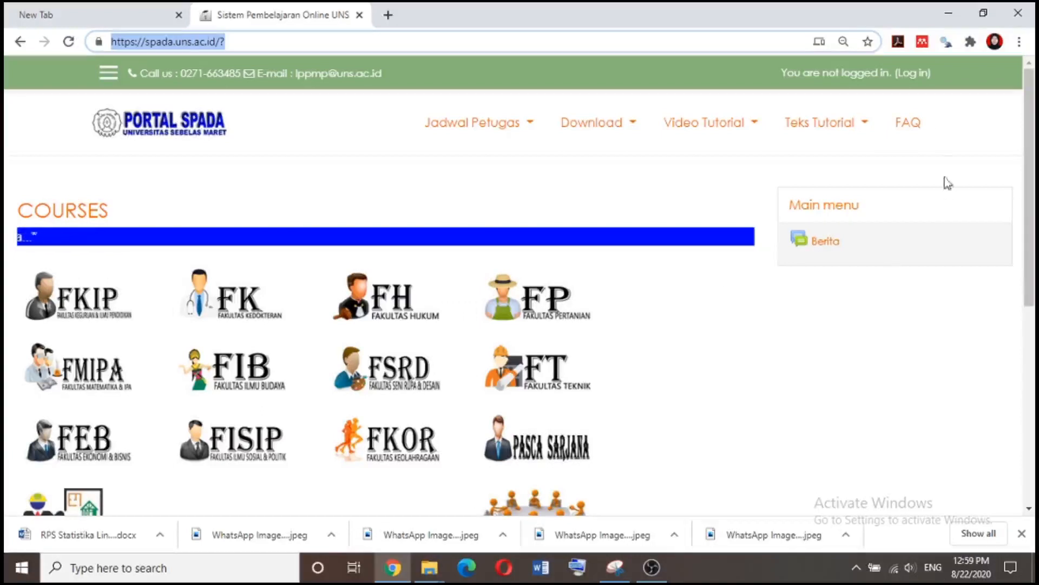
Log in to the SPADA portal through the UNS SSO login using the prefilled account credentials
left_click(915, 76)
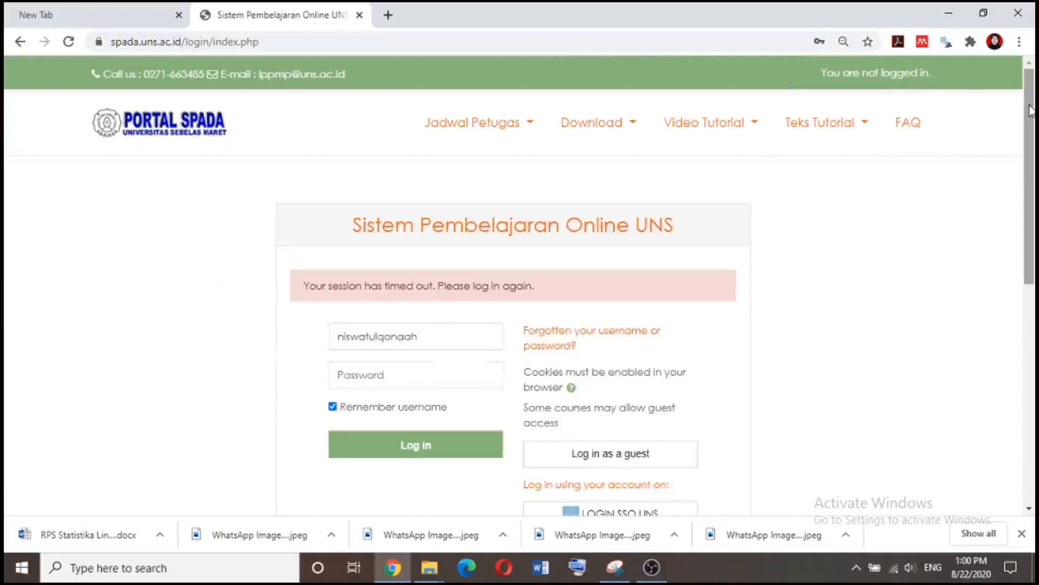
left_click_drag(1031, 111, 1032, 218)
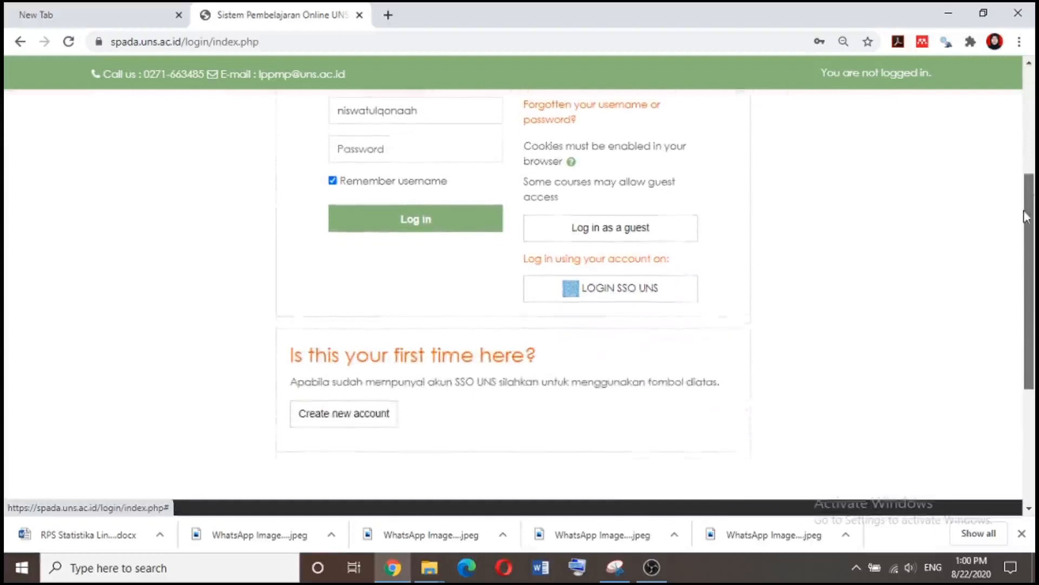
left_click(619, 297)
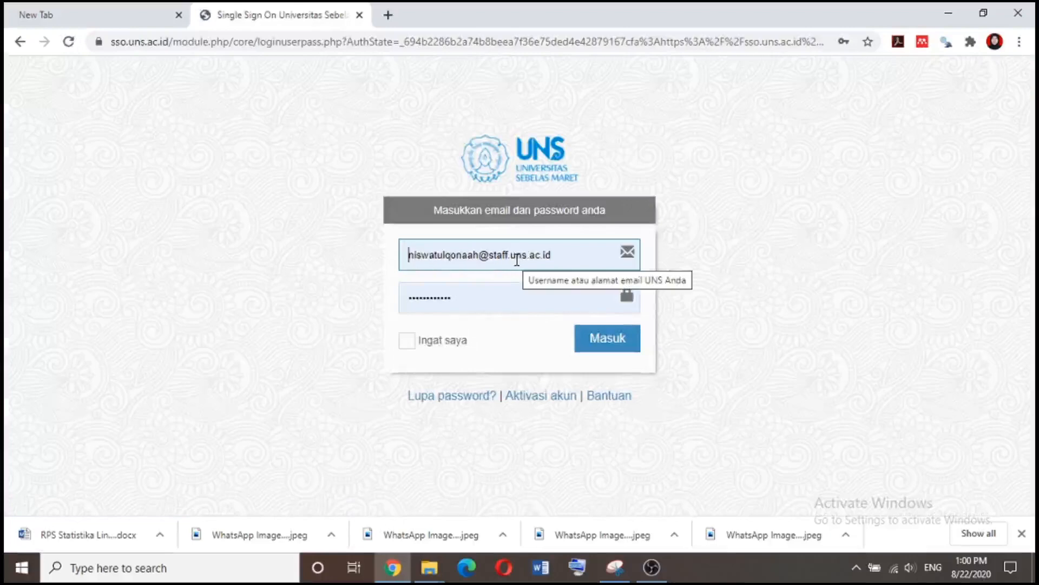
left_click(638, 348)
left_click(639, 349)
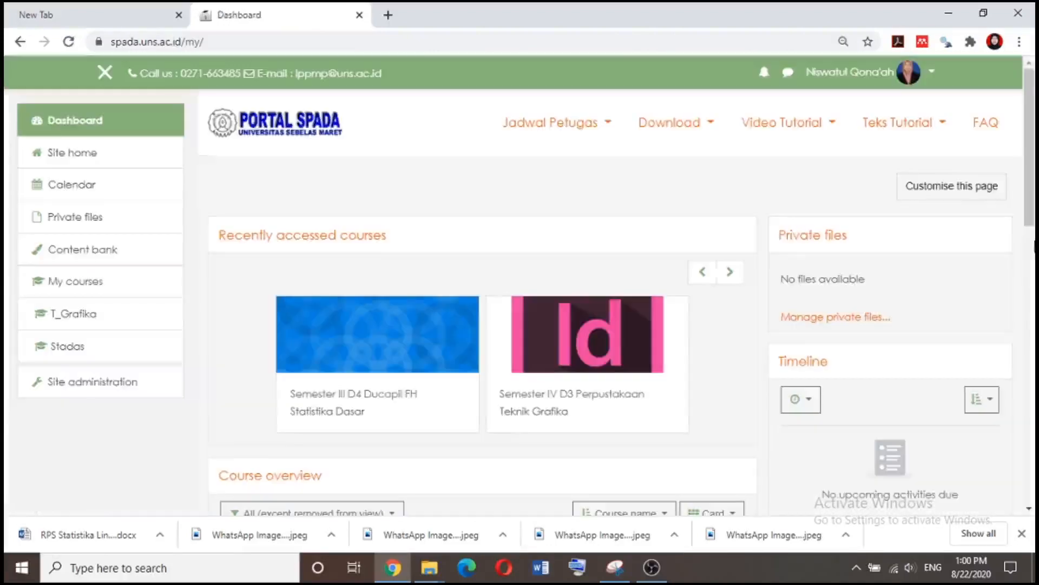
Open the Statistika Dasar course from the recently accessed courses on the dashboard
scroll(611, 303, "down", 2)
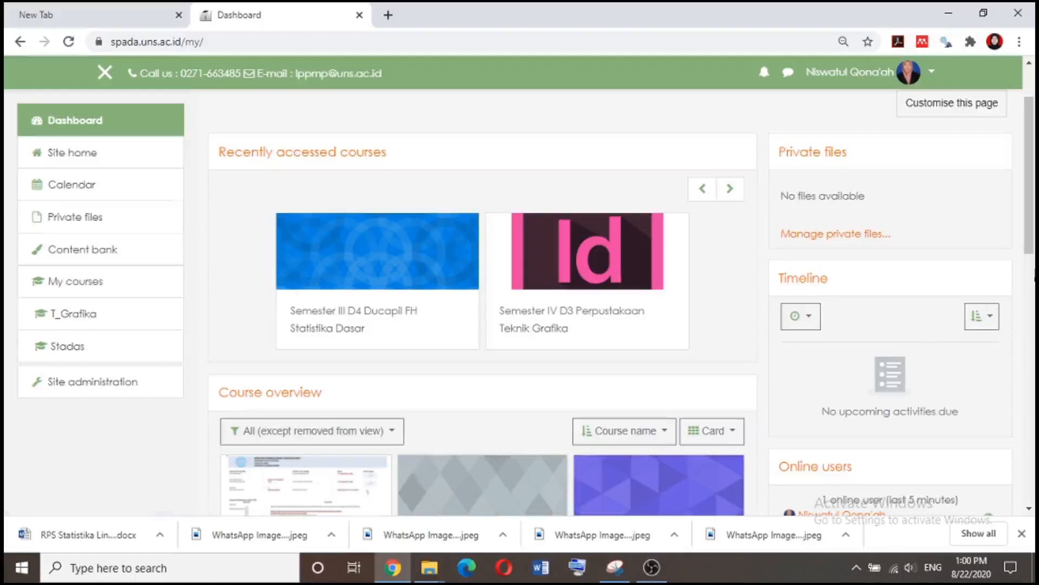
left_click_drag(1032, 242, 1032, 216)
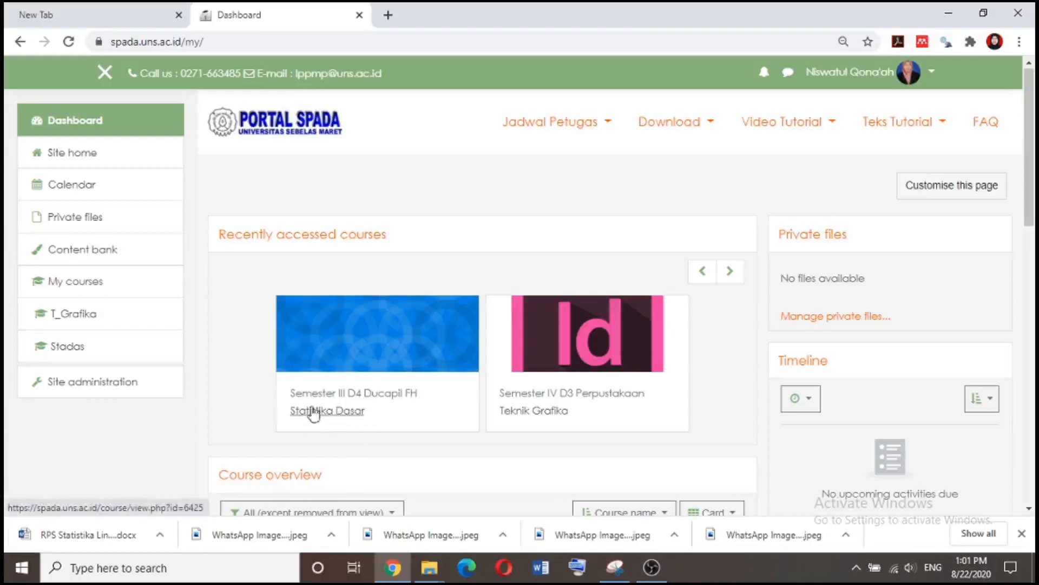
left_click(355, 412)
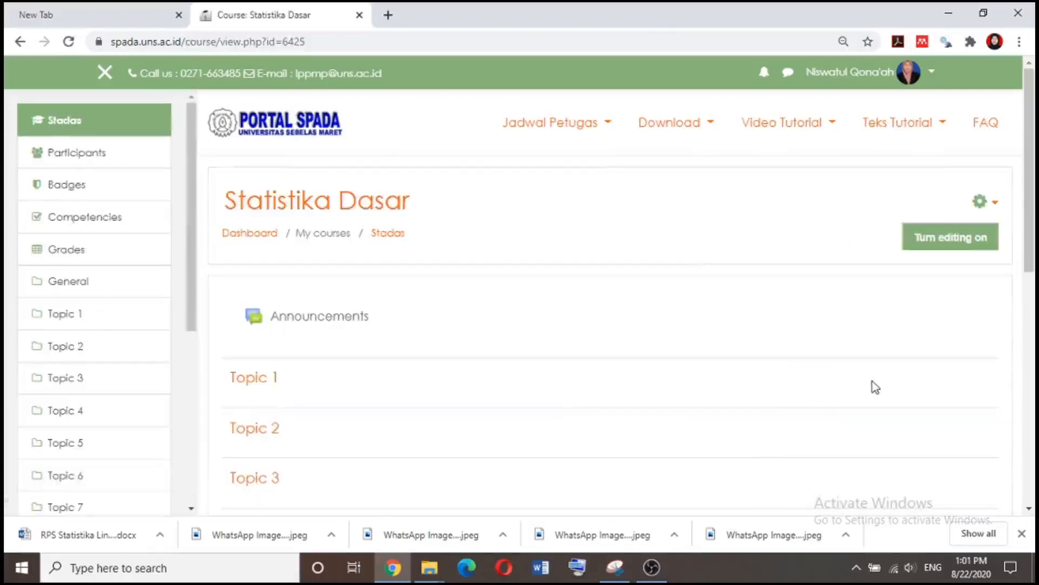
Turn editing on for the Statistika Dasar course
scroll(873, 381, "down", 1)
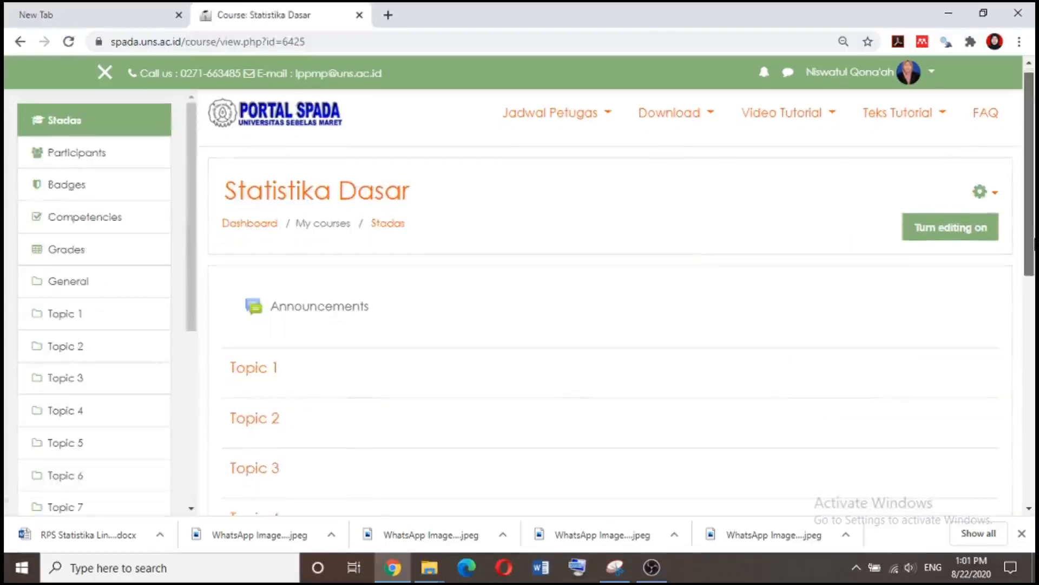
left_click_drag(1035, 244, 1034, 247)
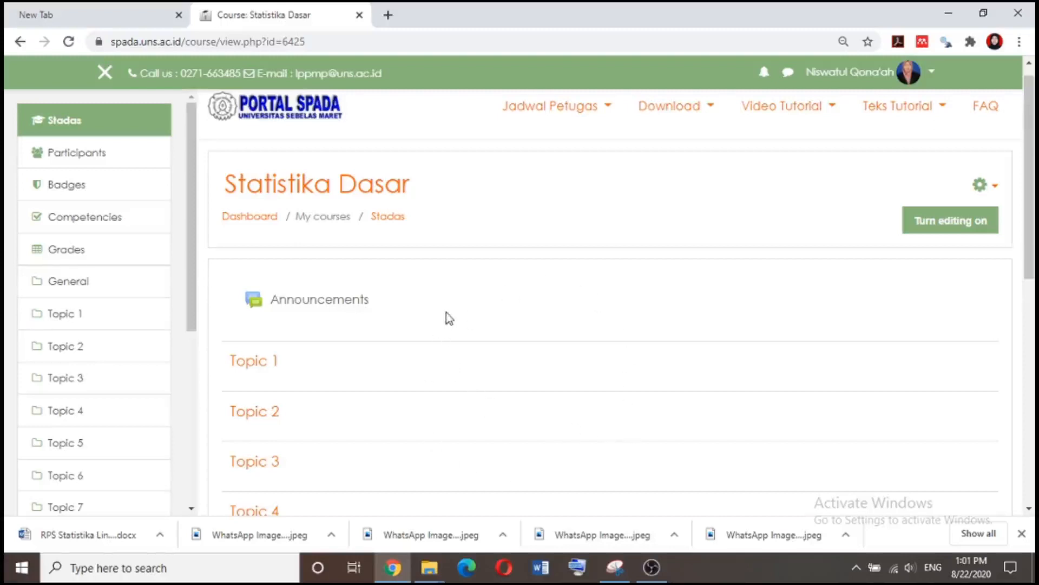
left_click(956, 226)
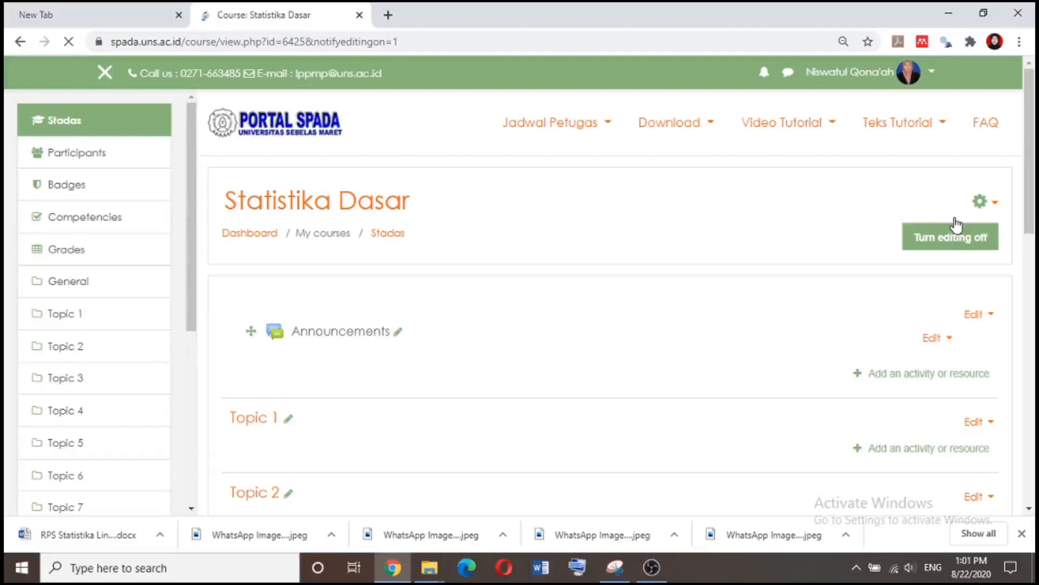
Start adding a File resource to the general section that holds Announcements, above Topic 1
left_click_drag(1030, 213, 1031, 257)
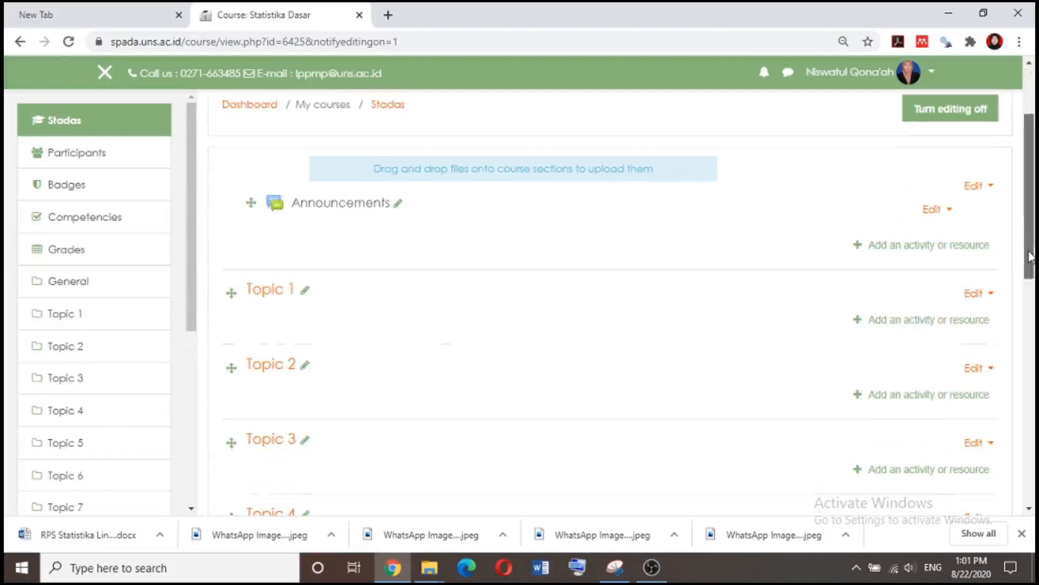
left_click_drag(1031, 257, 1031, 276)
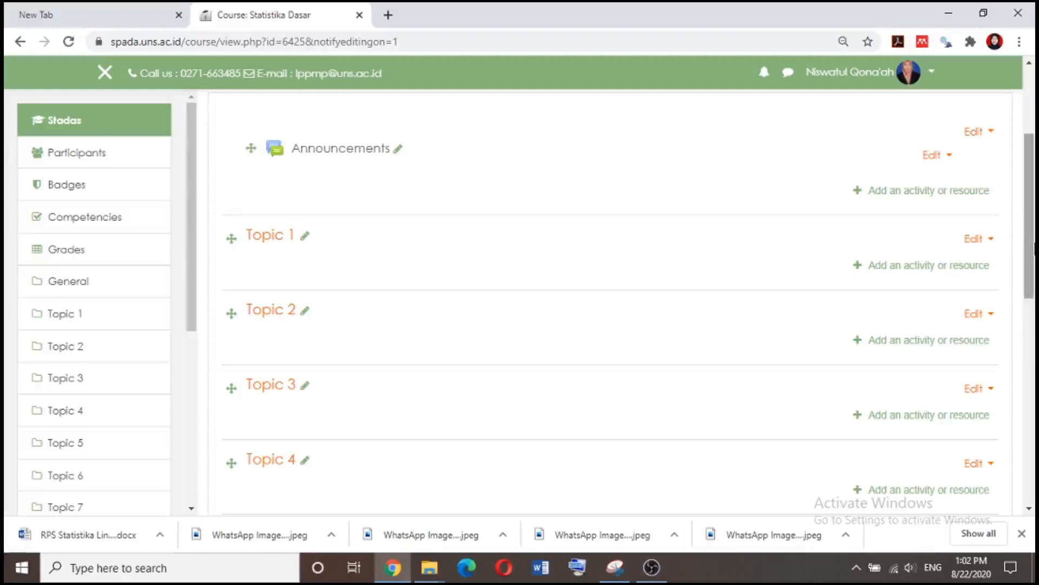
scroll(1033, 248, "up", 2)
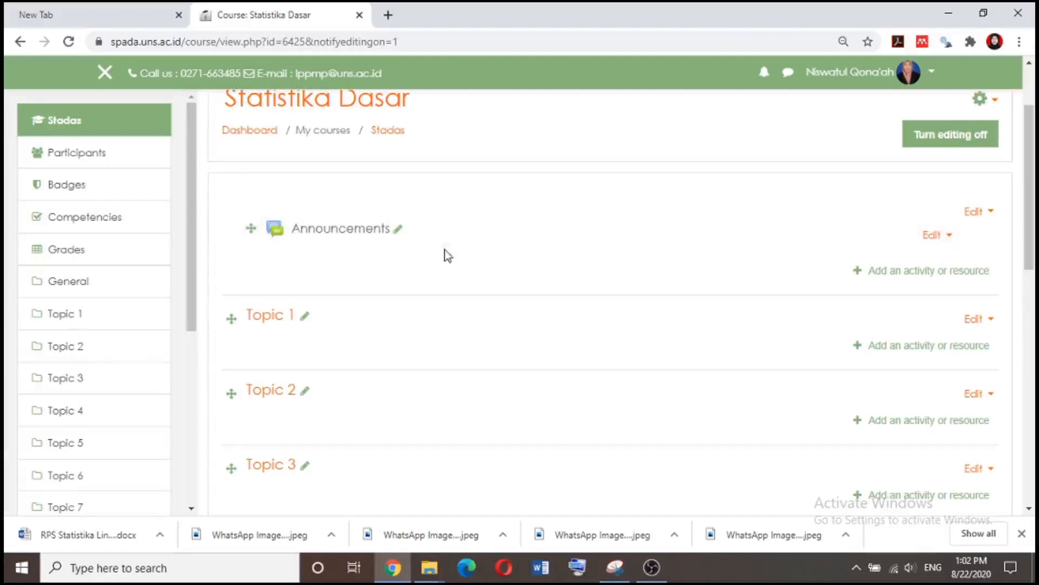
left_click(919, 279)
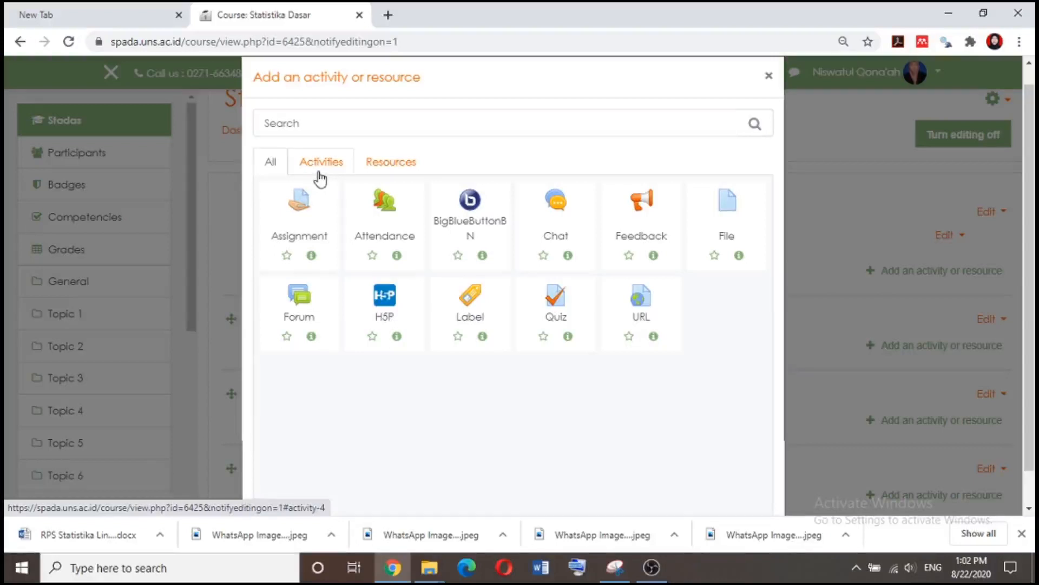
left_click(418, 173)
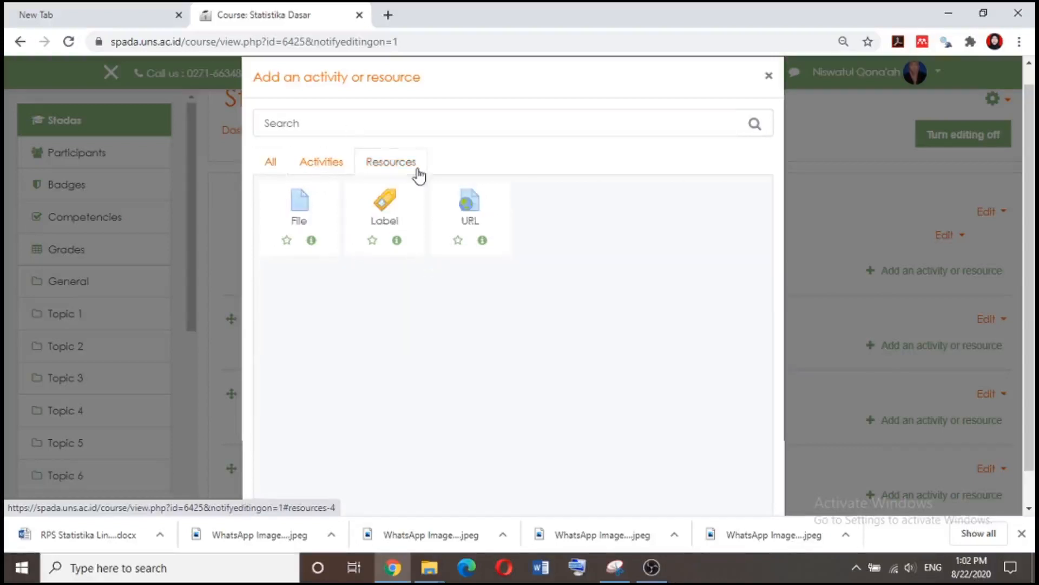
left_click(318, 165)
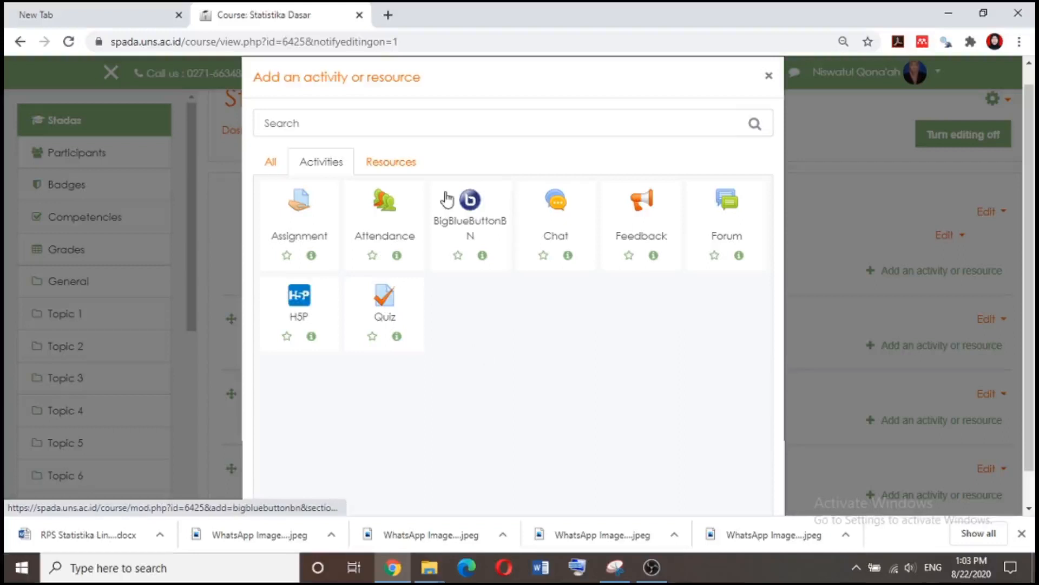
left_click(401, 176)
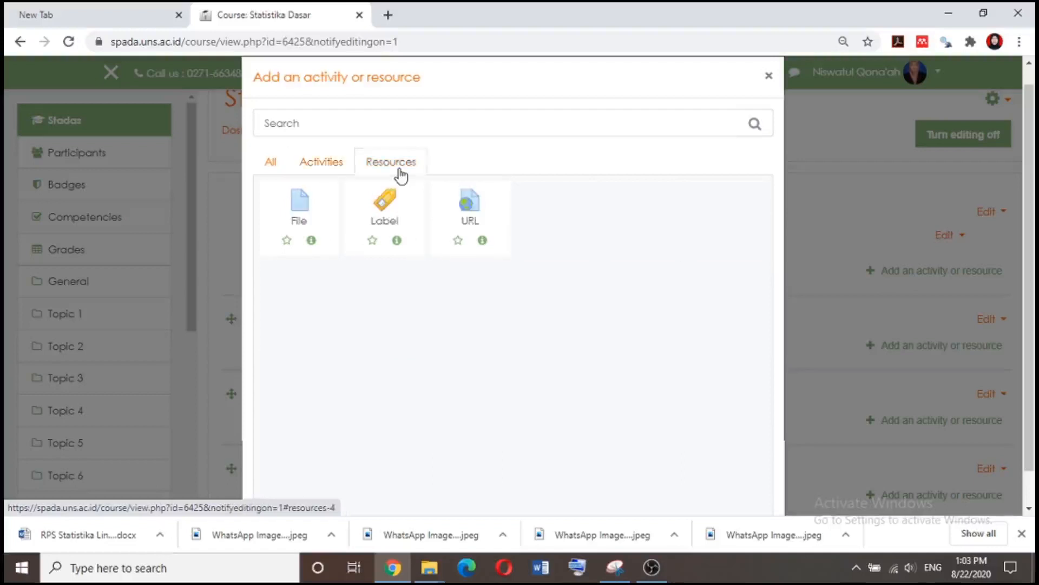
left_click(299, 212)
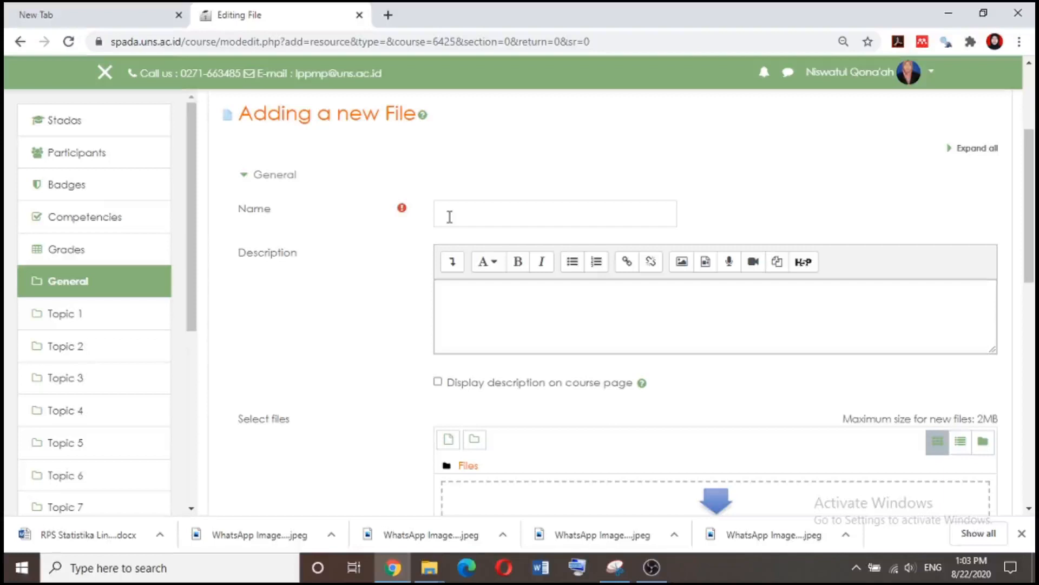
Name the new file resource "RPS Statistika Dasar"
left_click(449, 217)
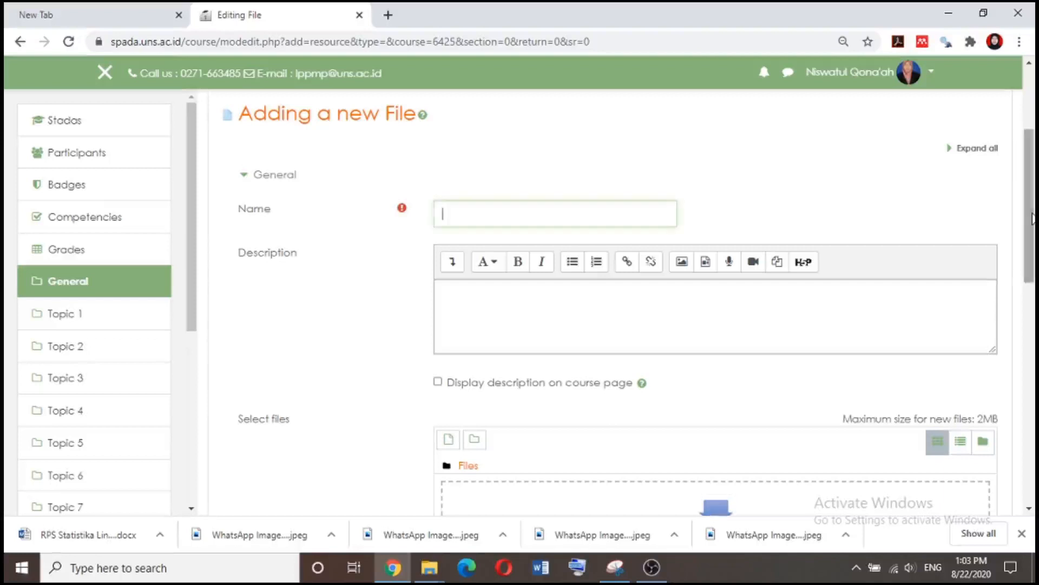
type("RPs")
type("S")
key("BackSpace")
key("BackSpace")
type("S ")
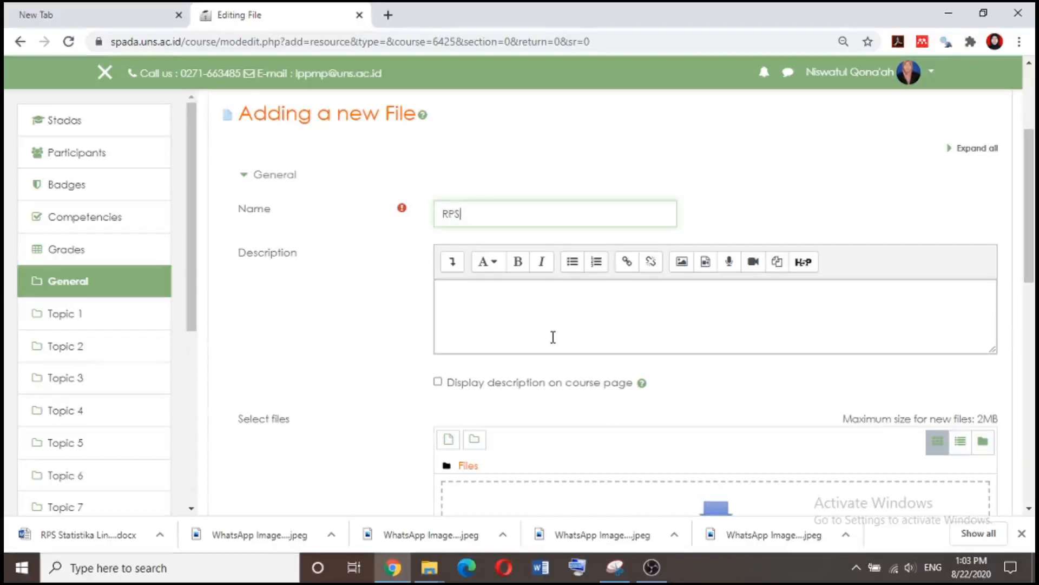
type("Statistika Dasar")
Enter "RPS Statistika Dasar" as the description of the file resource
left_click(553, 337)
type("RPS ")
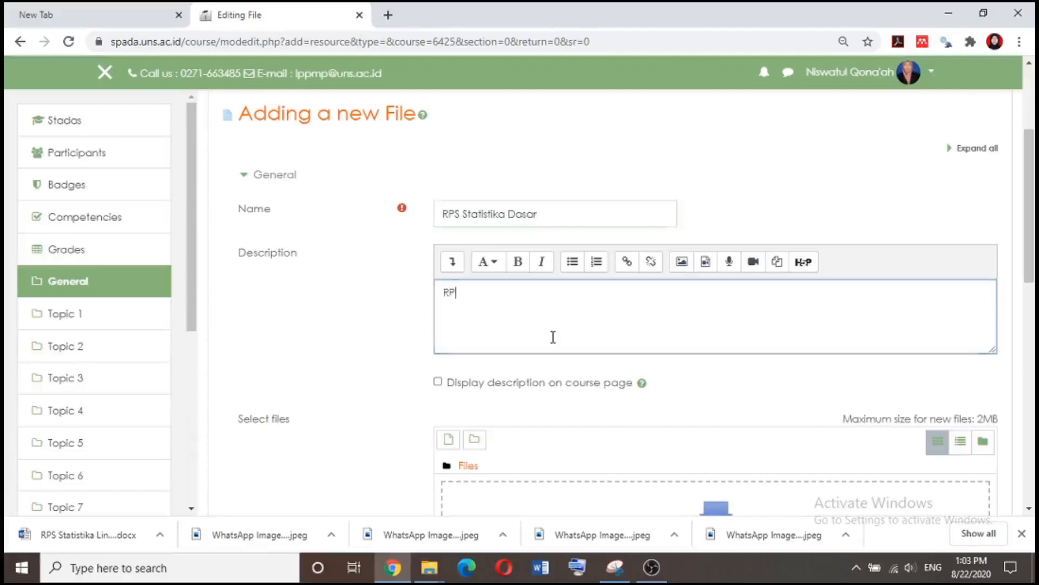
type("St")
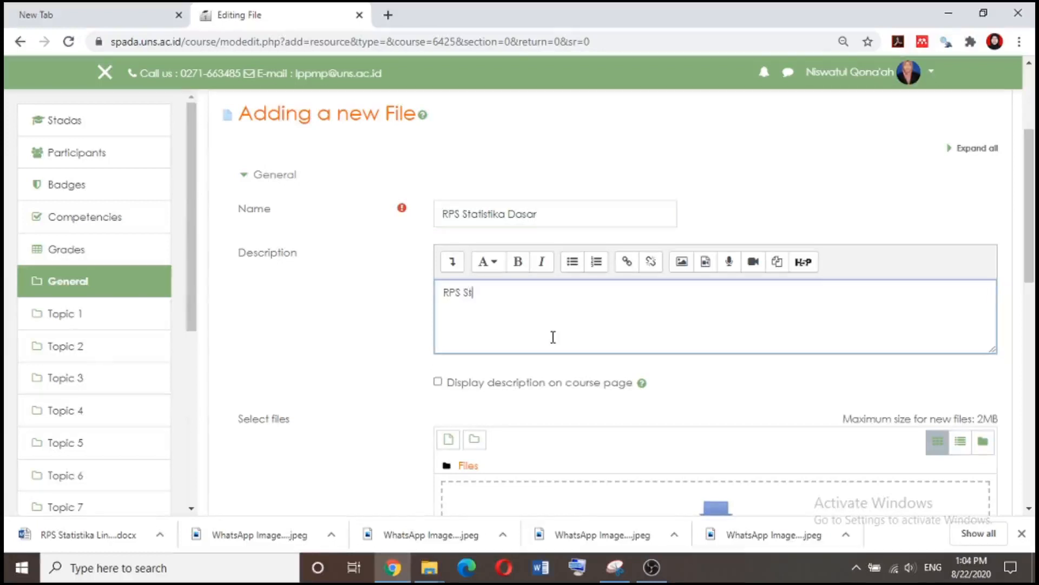
type("atistika Dasar")
Choose the PDF "RPS StadasD4Demo 2020" from UNS > Materi ajar > Ganjil > StatDas D4Demografi on drive D as the attachment to upload
left_click_drag(1029, 254, 1030, 327)
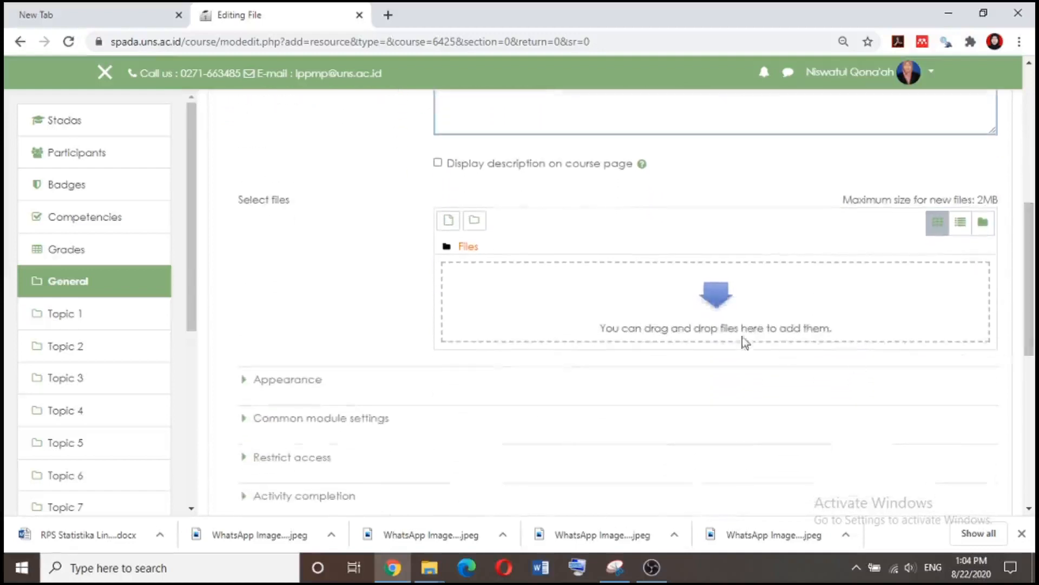
left_click(719, 300)
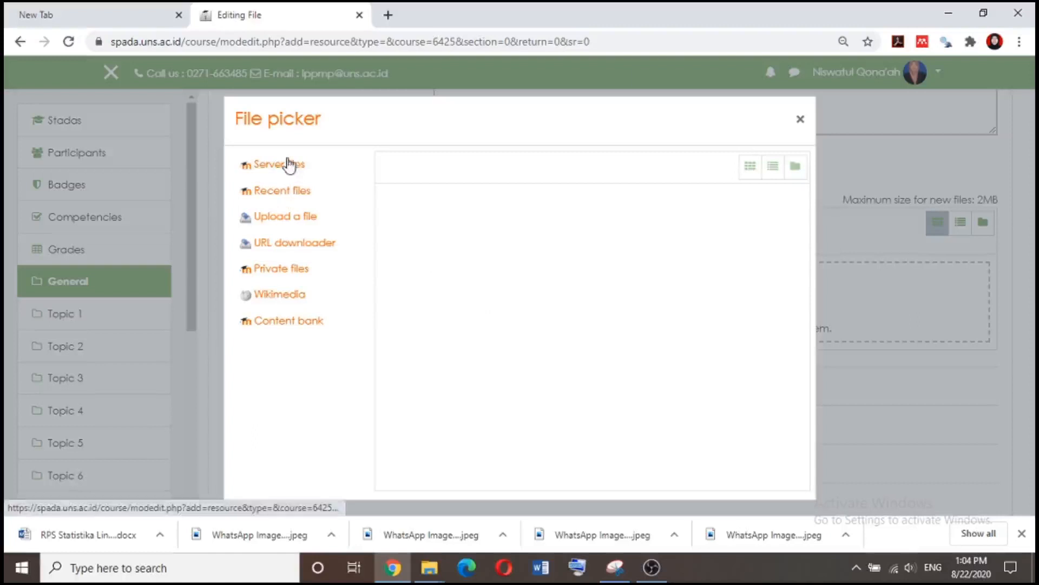
left_click(290, 228)
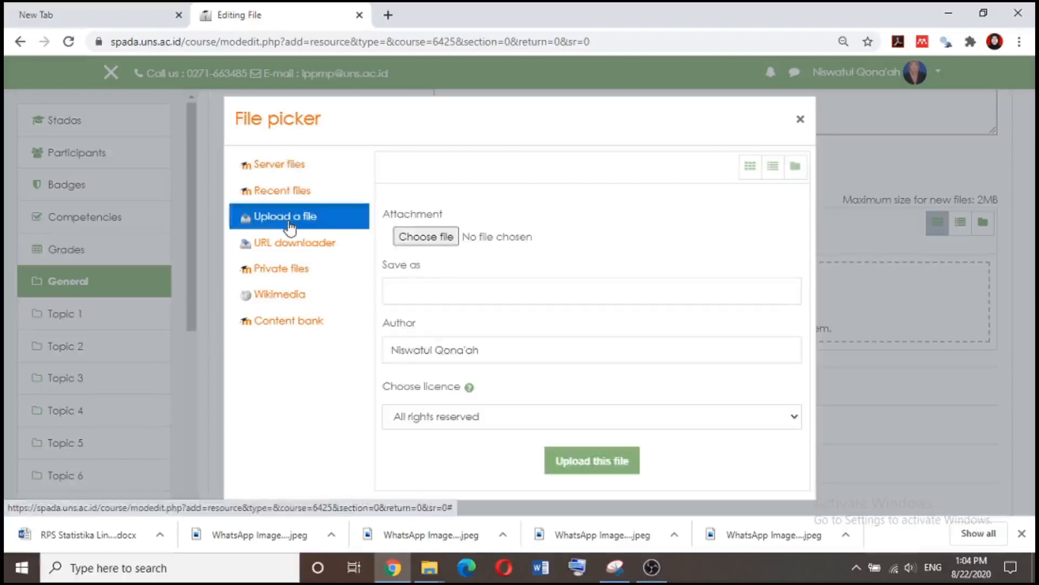
left_click(425, 238)
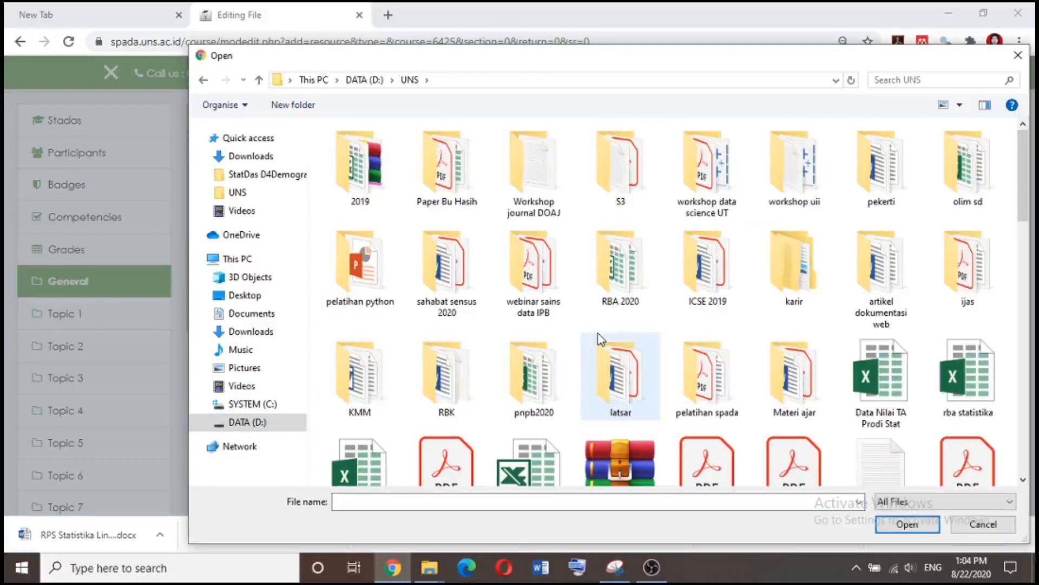
double_click(791, 379)
double_click(366, 152)
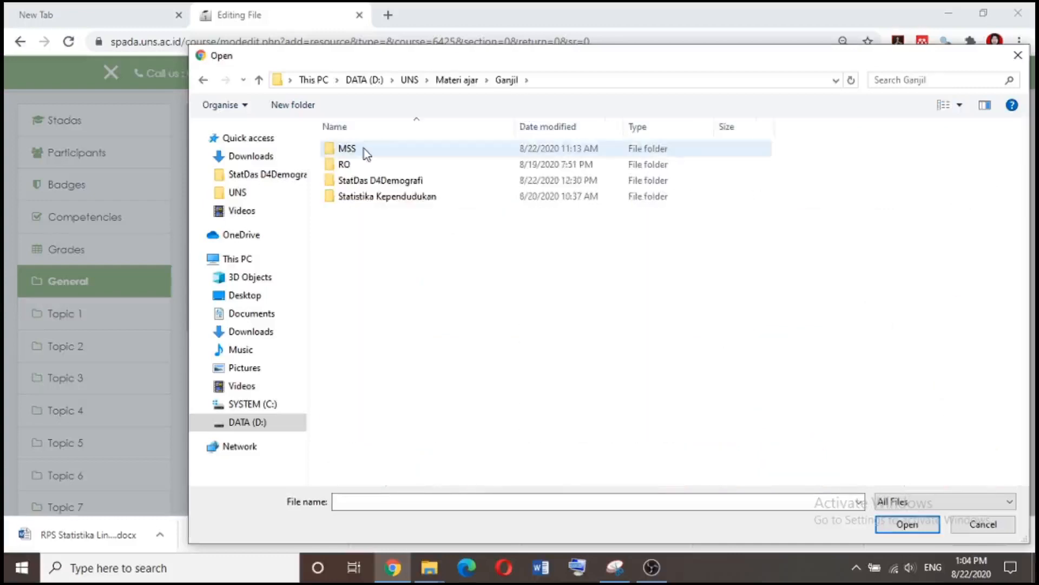
double_click(349, 181)
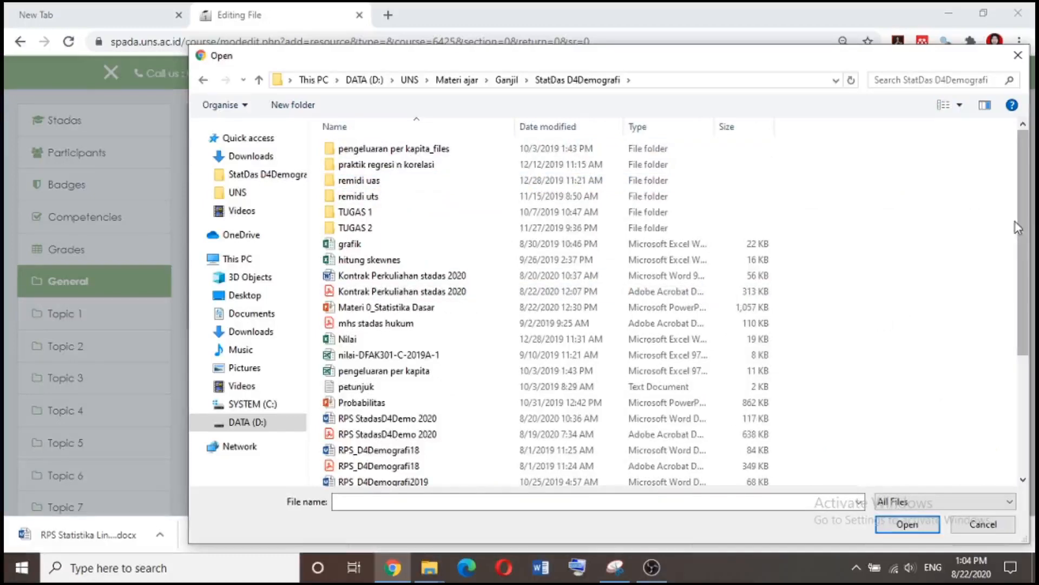
left_click_drag(1018, 226, 1018, 301)
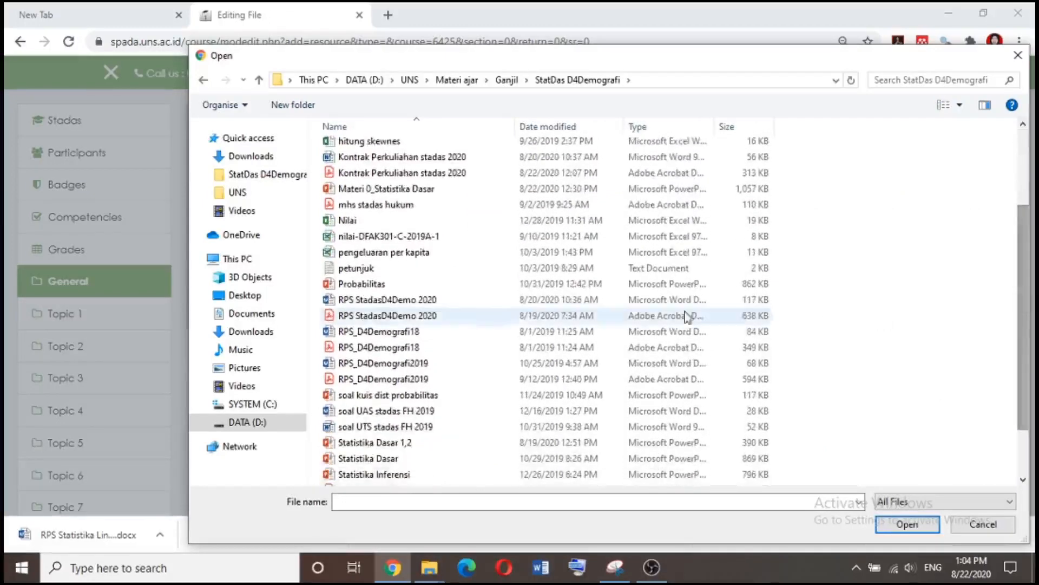
left_click(355, 317)
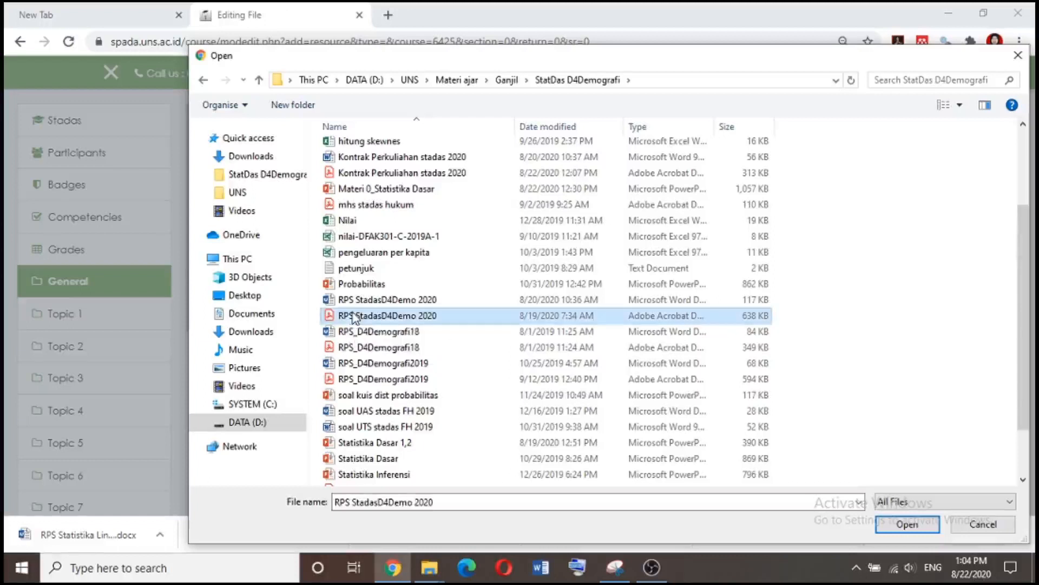
left_click(920, 527)
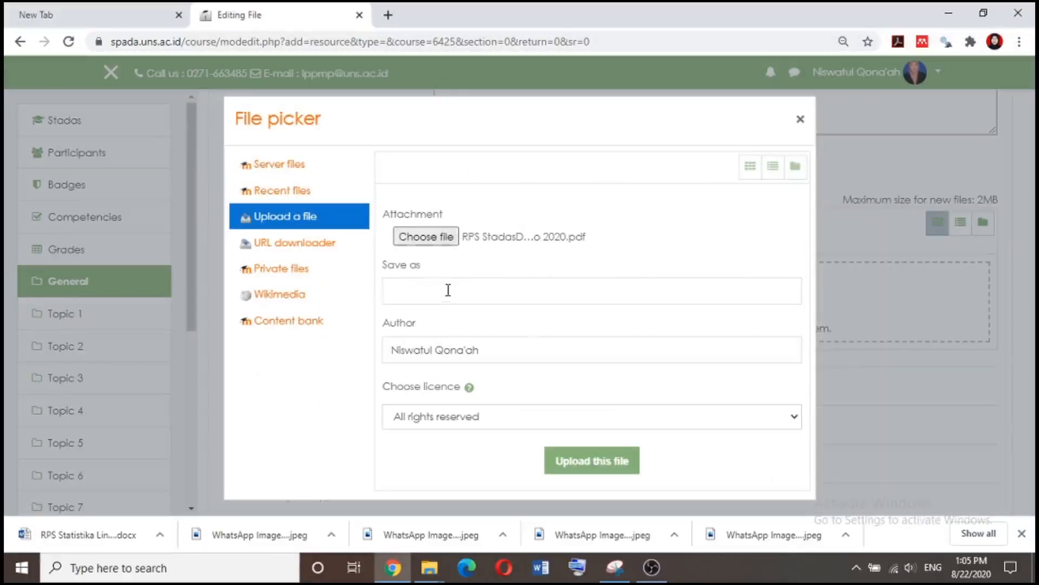
Set the attachment's save name to "RPS Stadas" and upload it to the resource's files
left_click(448, 290)
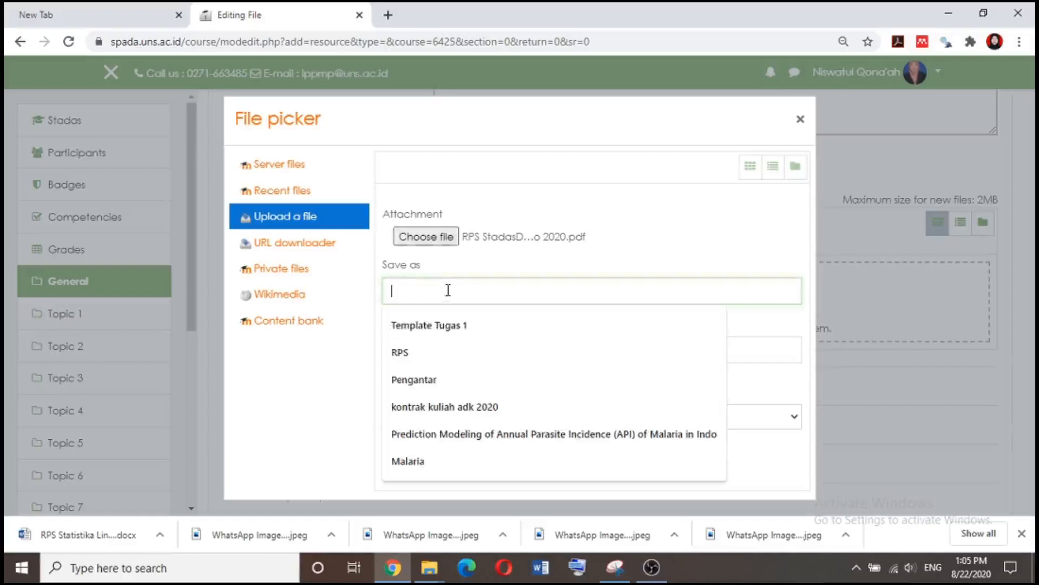
type("RPS")
key("BackSpace")
type("S Stadas")
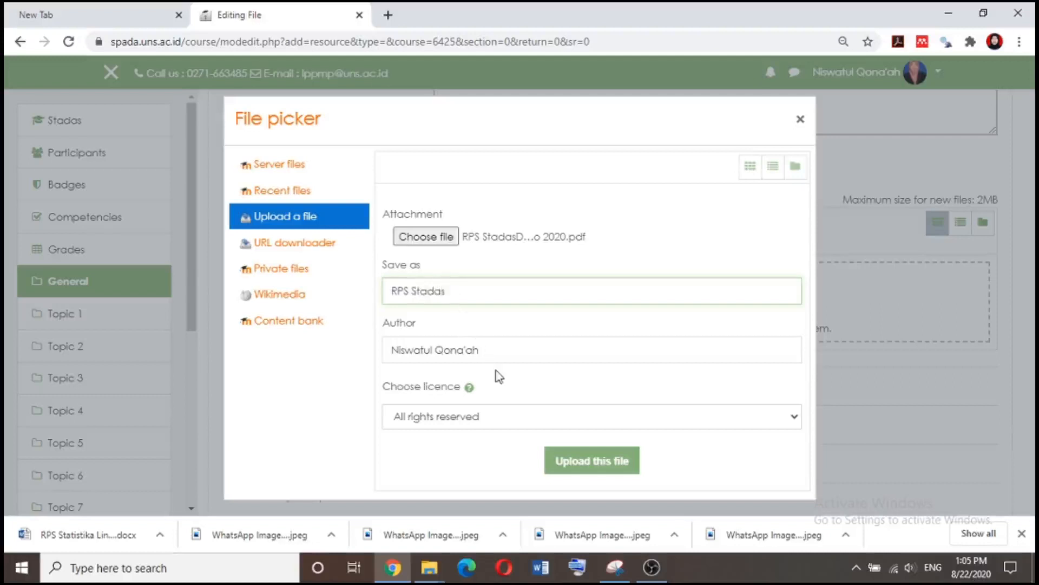
left_click(588, 478)
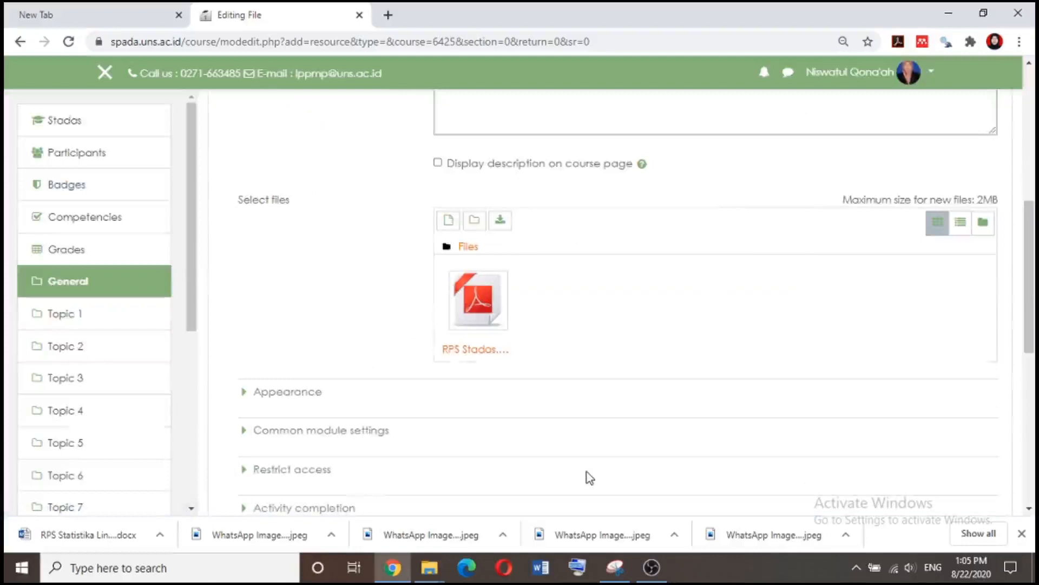
left_click_drag(1035, 325, 1034, 387)
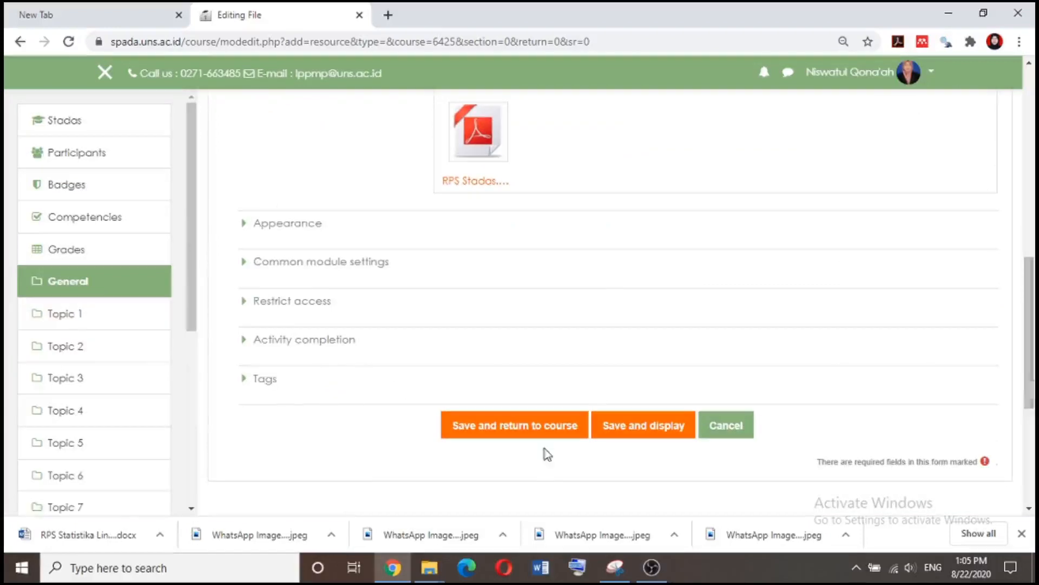
Save and display the RPS Statistika Dasar resource, and return to the Statistika Dasar course page
left_click(654, 437)
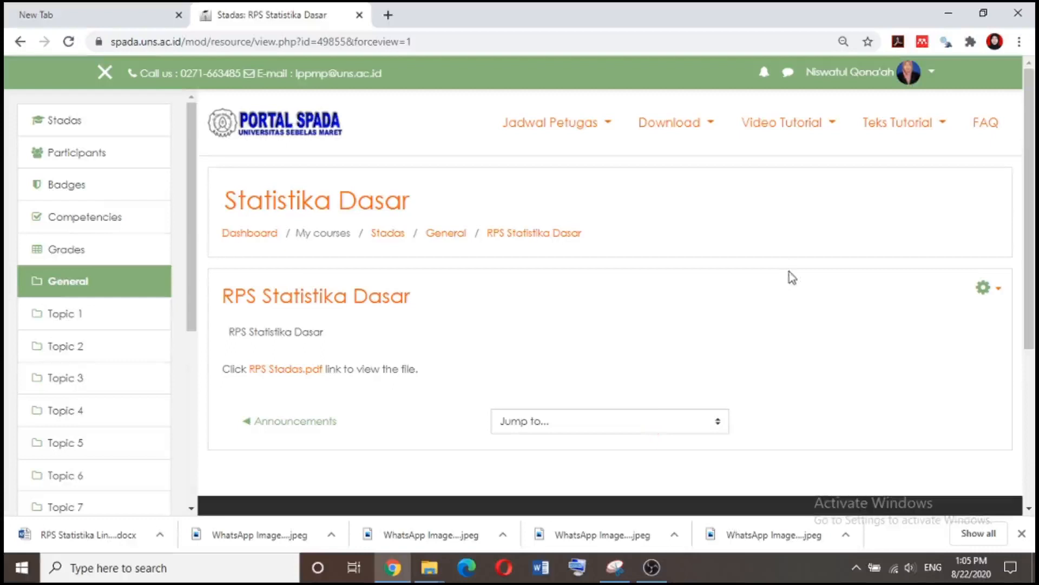
left_click_drag(1034, 242, 1034, 320)
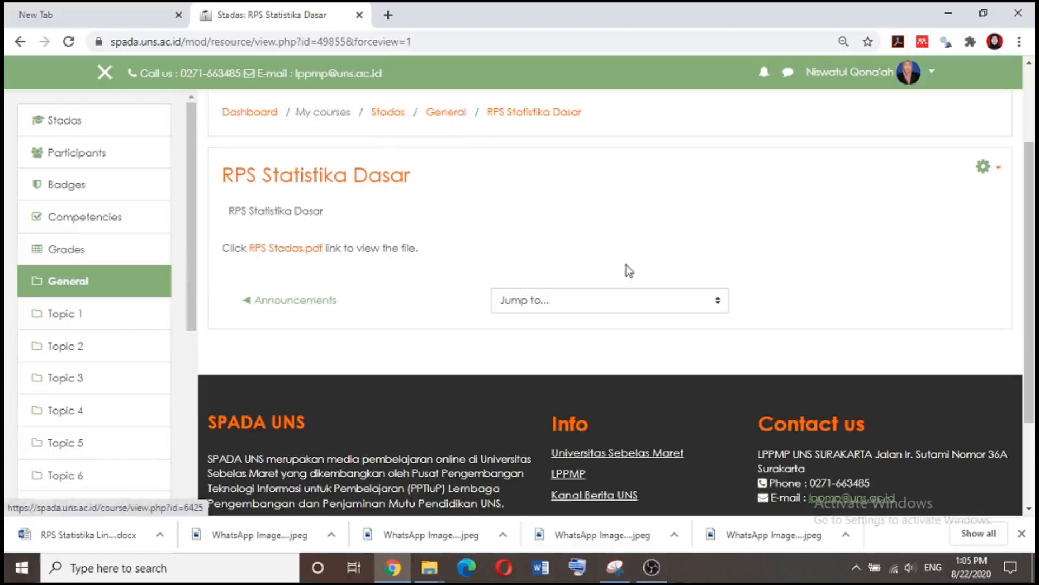
left_click(270, 304)
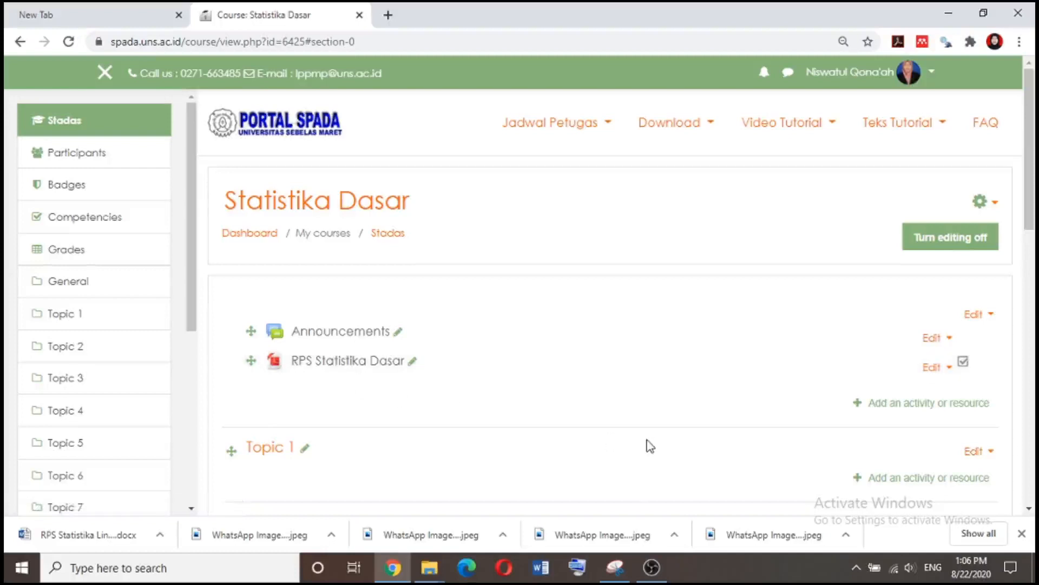
Add another file resource to the course's general section and name it "Kontrak kuliah"
left_click(888, 414)
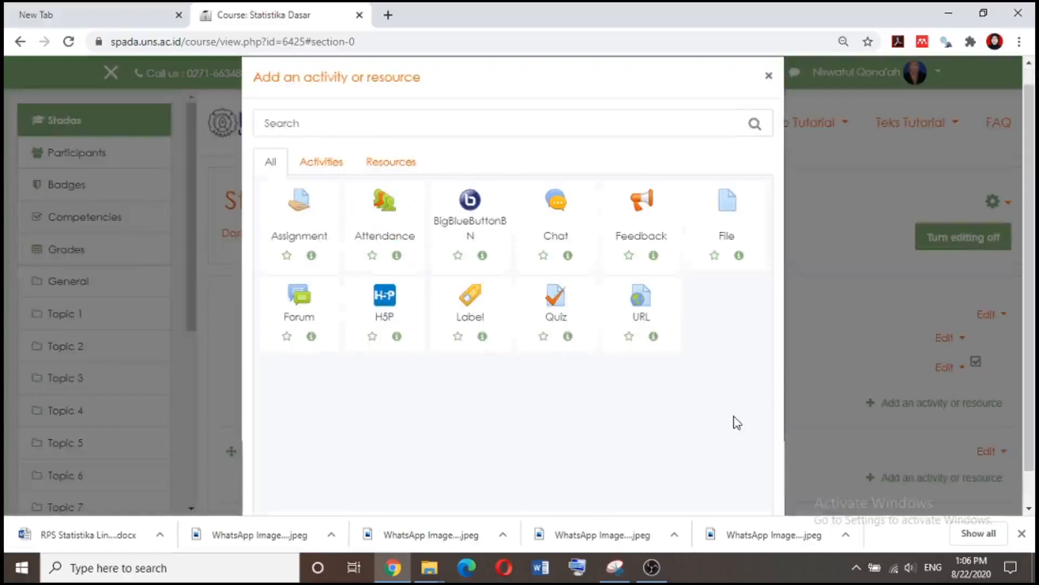
left_click(403, 166)
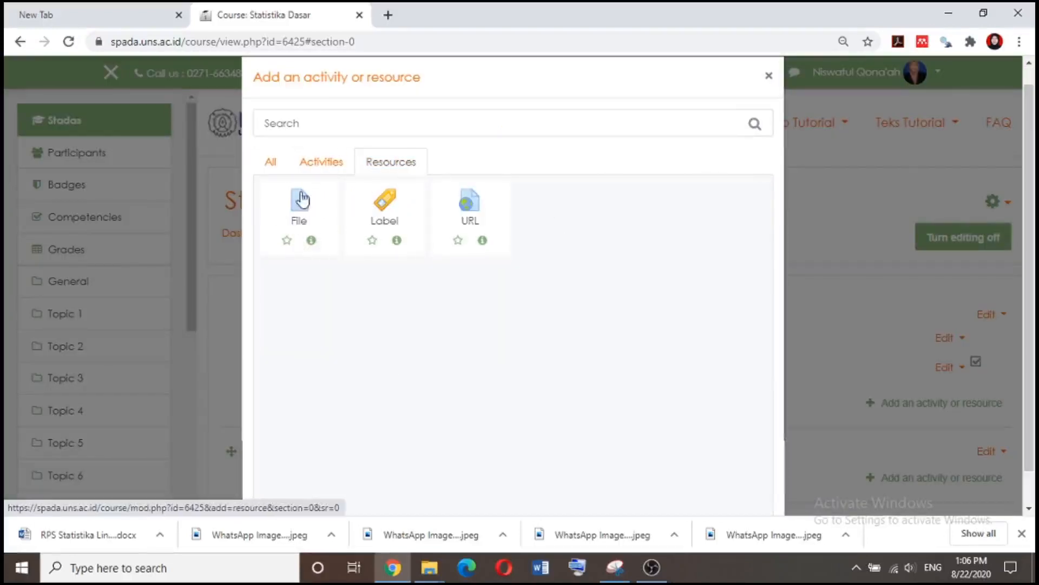
left_click(302, 221)
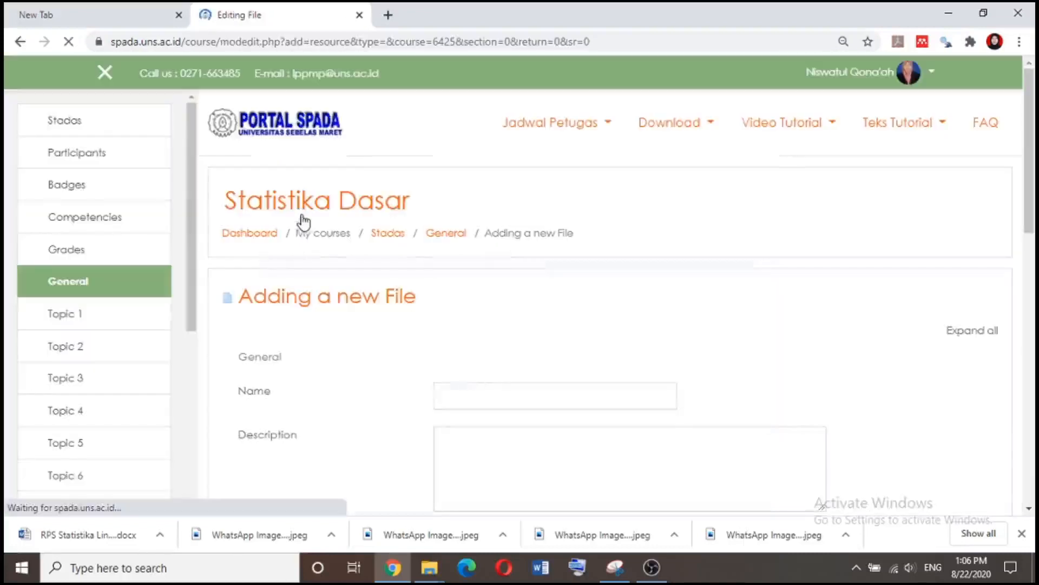
left_click(458, 393)
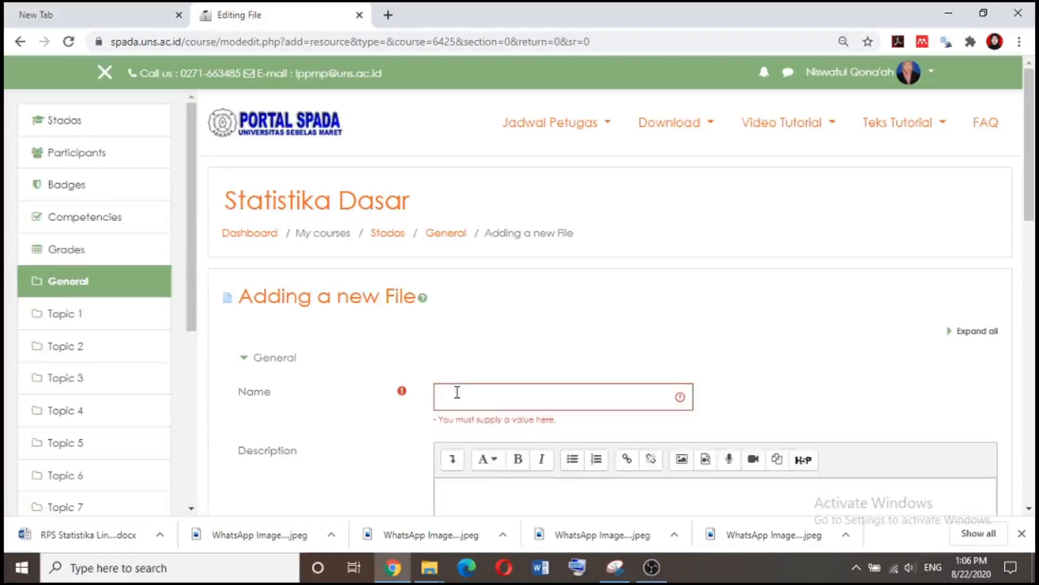
left_click(487, 392)
type("K")
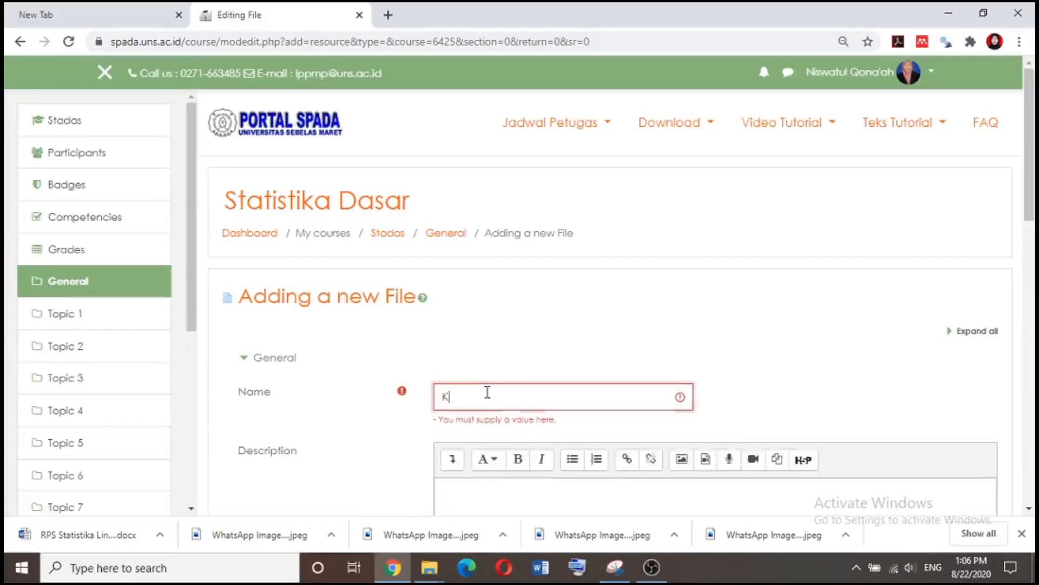
type("ontra")
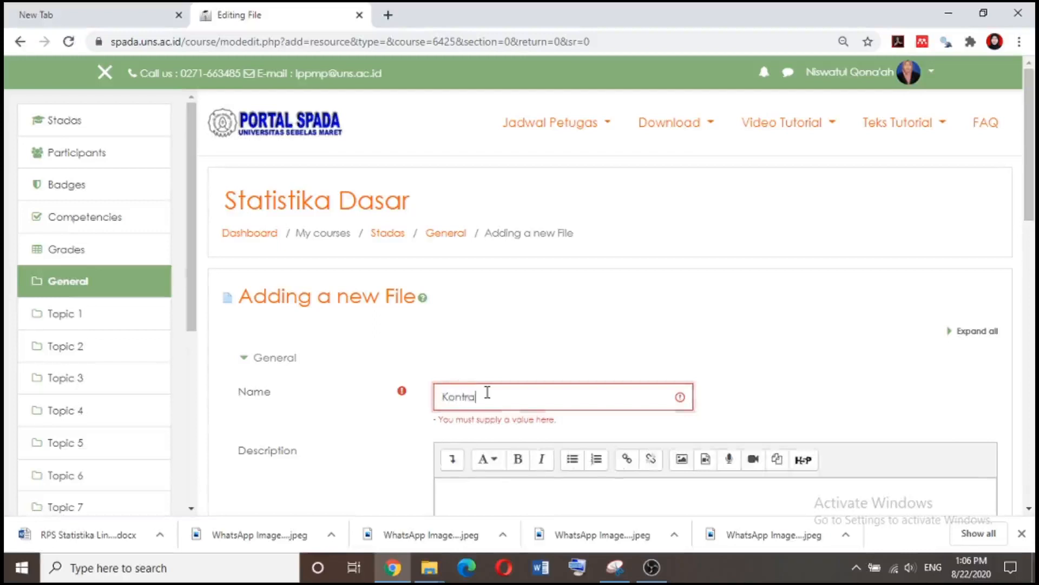
type("k Kuliah")
Enter "Kontrak kuliah" as the description of the new file resource
left_click_drag(1033, 197, 1034, 284)
left_click(591, 251)
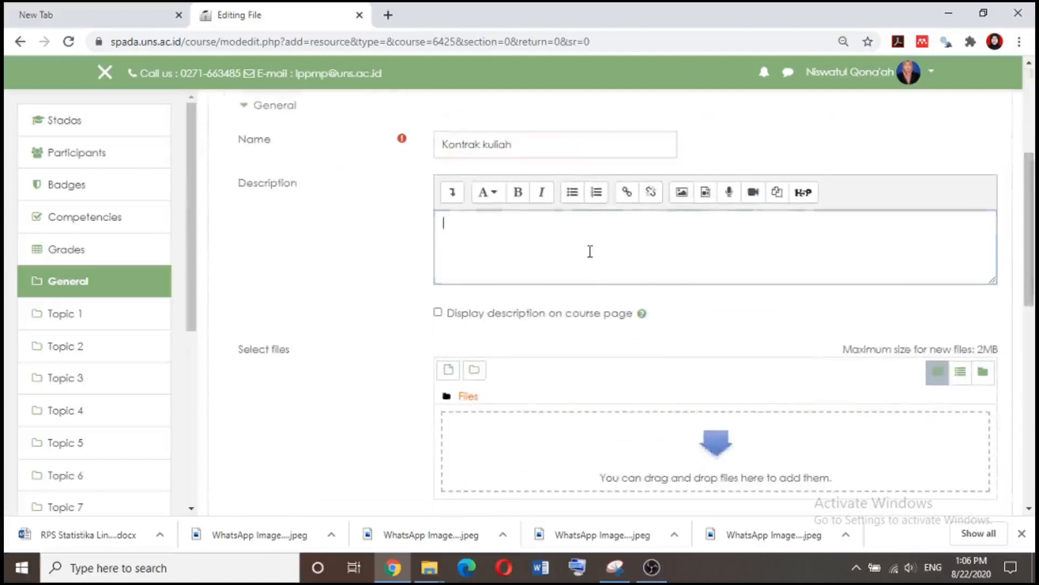
type("JK")
key("BackSpace")
key("BackSpace")
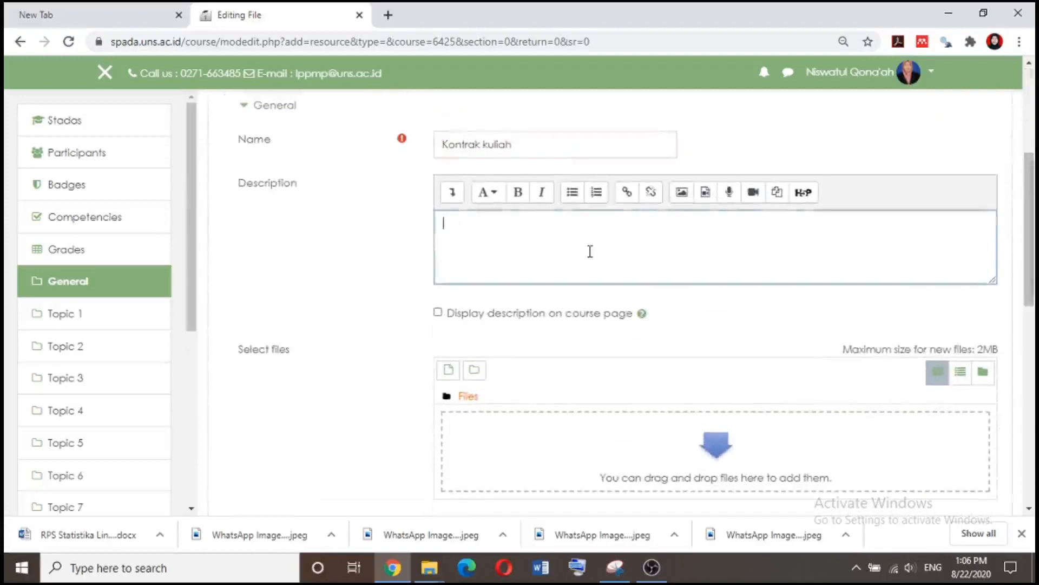
type("Kontr")
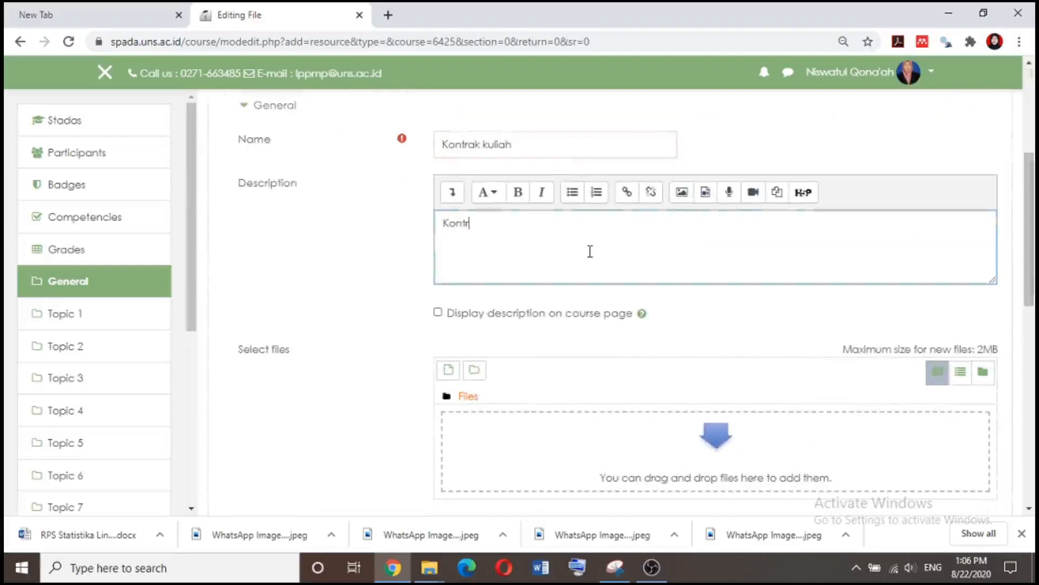
type("ak kuliah")
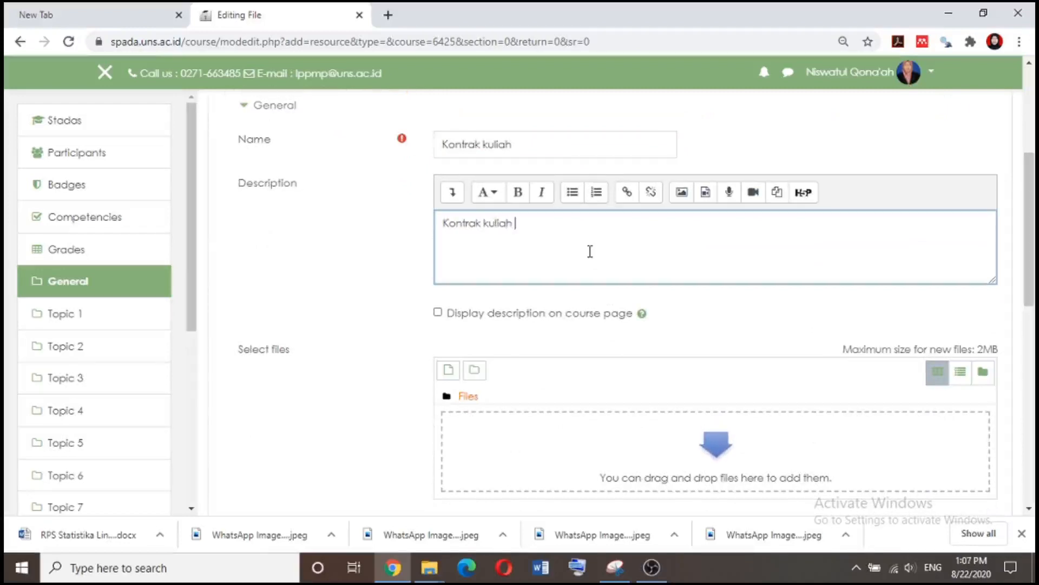
Upload the 2020 "Kontrak Per..." PDF to the resource's files with the save name "Kontrak kuliah"
left_click_drag(1031, 232, 1031, 295)
left_click(743, 271)
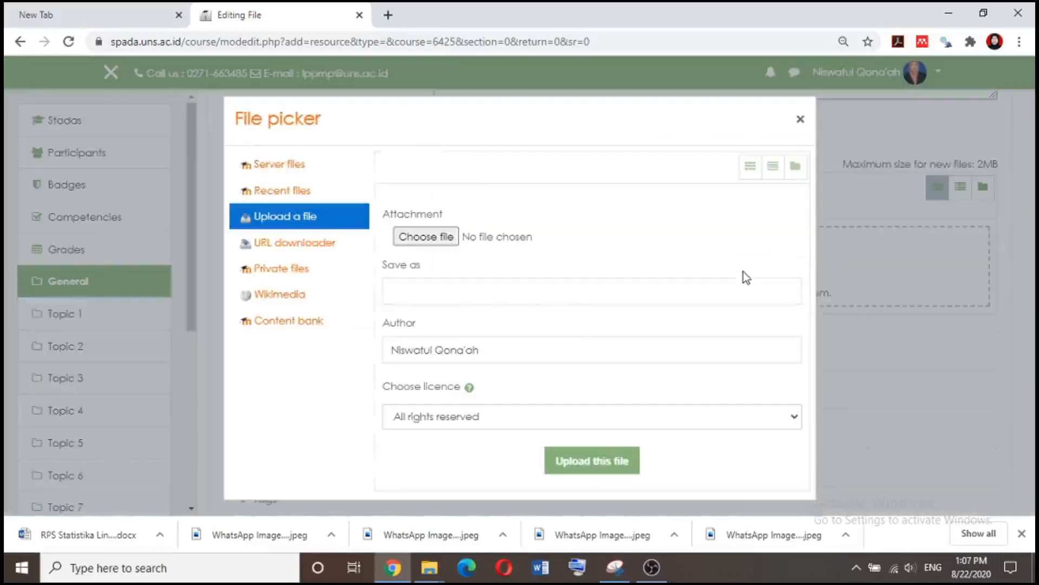
left_click(421, 241)
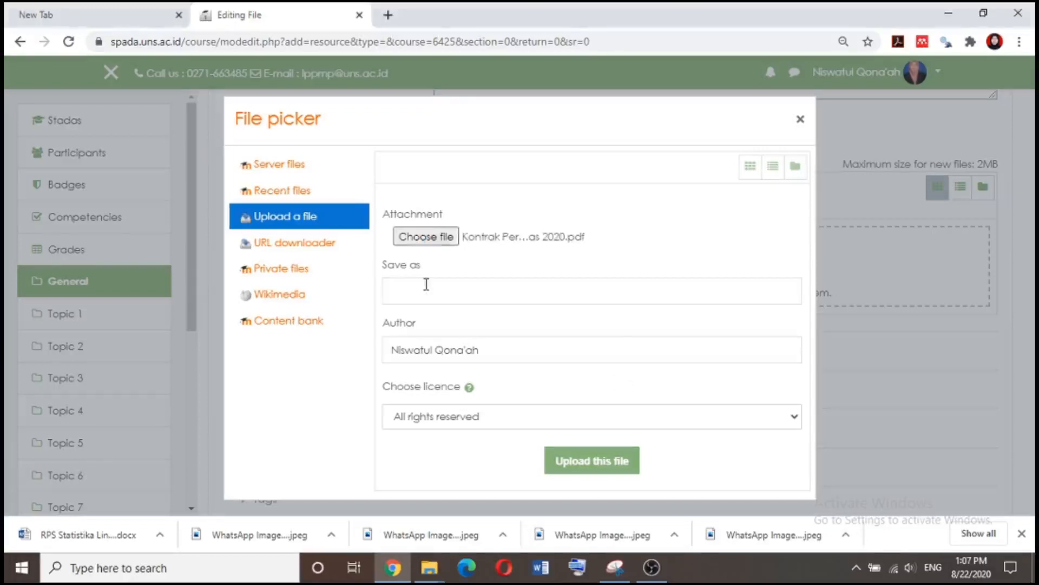
left_click(426, 284)
type("Kon")
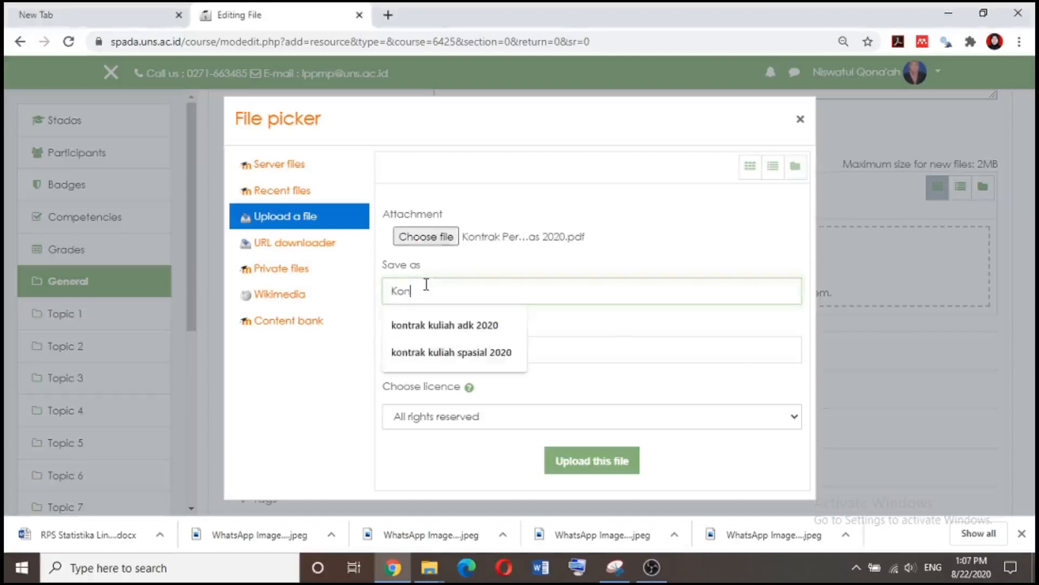
type("trak kuliah")
left_click(634, 348)
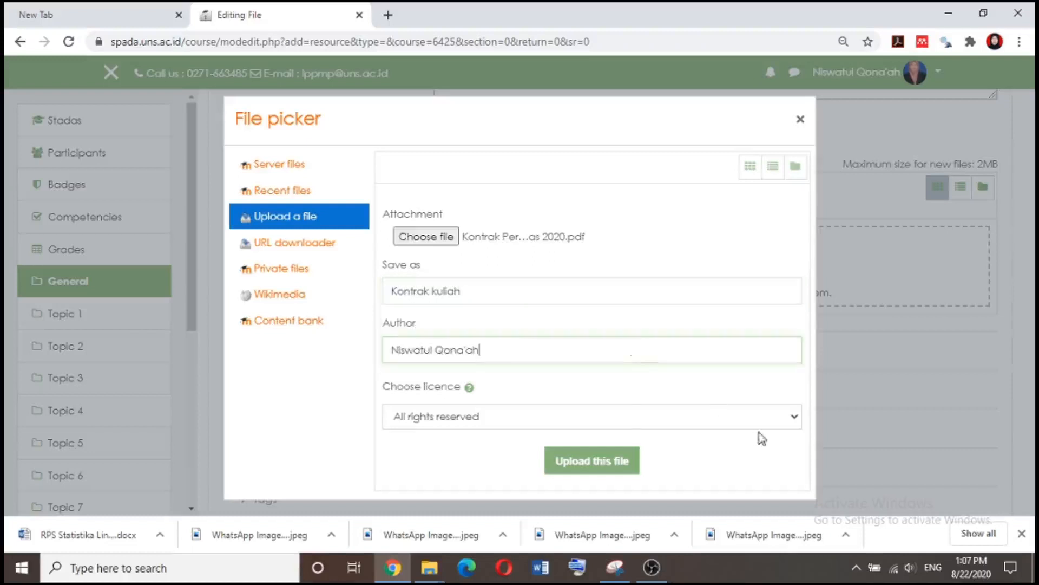
left_click(600, 480)
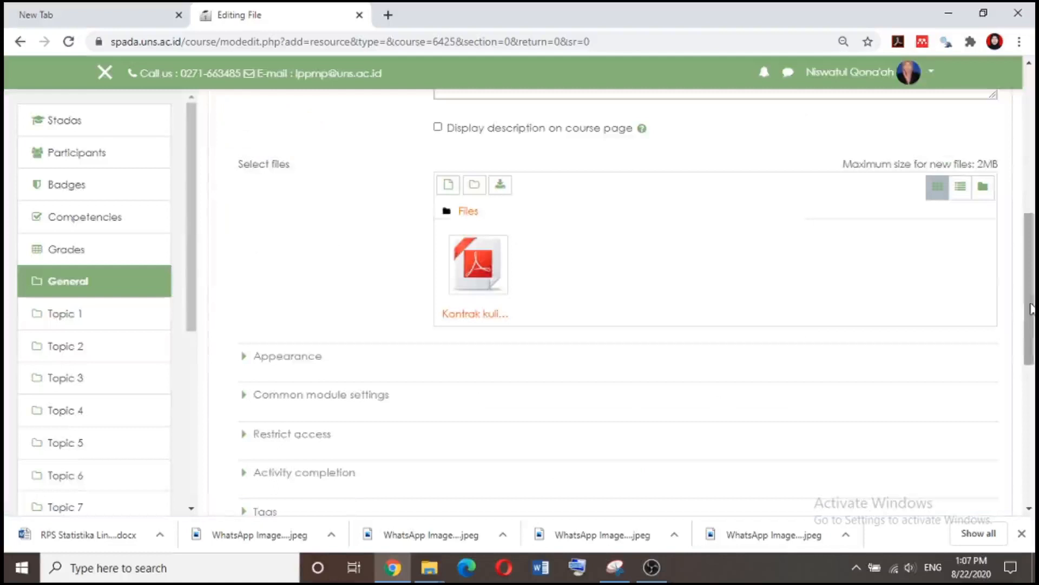
Save the Kontrak kuliah resource and return to the course page
scroll(600, 477, "down", 6)
left_click(517, 205)
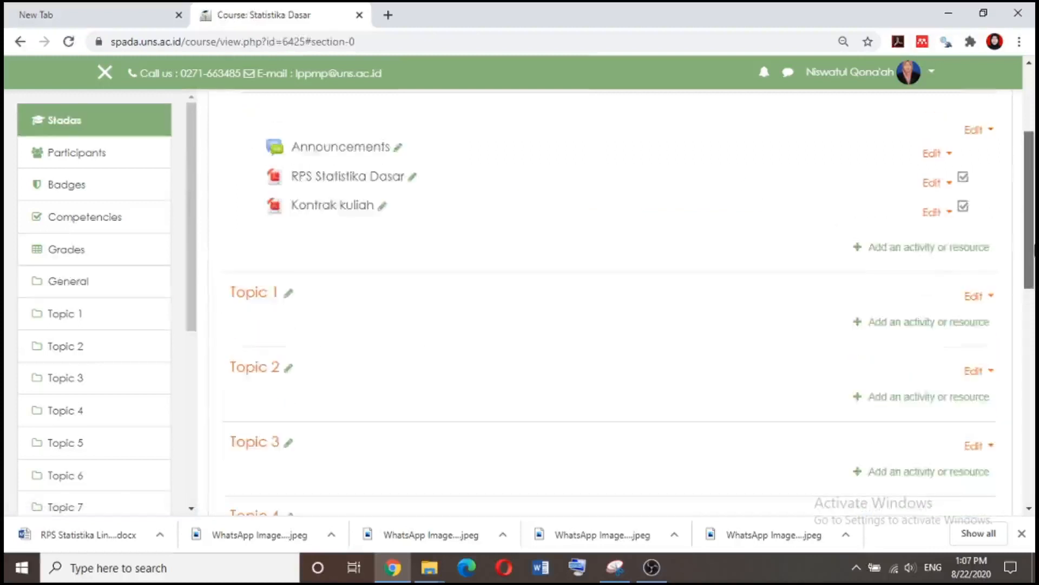
scroll(346, 270, "down", 1)
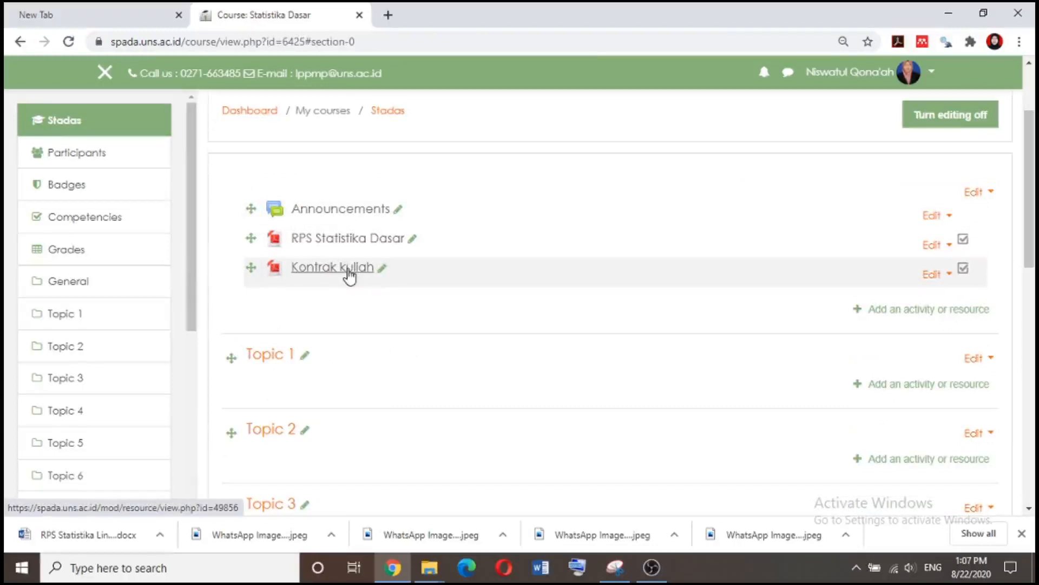
Rename the Topic 1 section as "Pertemuan 1 (pengantar)"
left_click(305, 359)
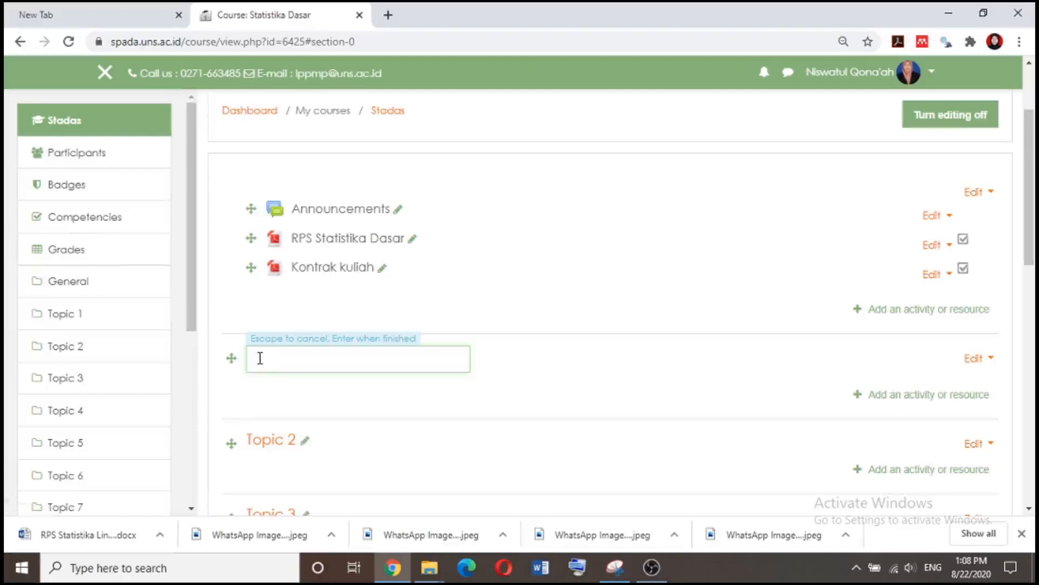
type("P")
type("engan")
type("tar")
type(" (per")
type("t")
key("BackSpace")
type("te")
key("ctrl+a")
key("BackSpace")
type("Pertemuan 1 (pengantar")
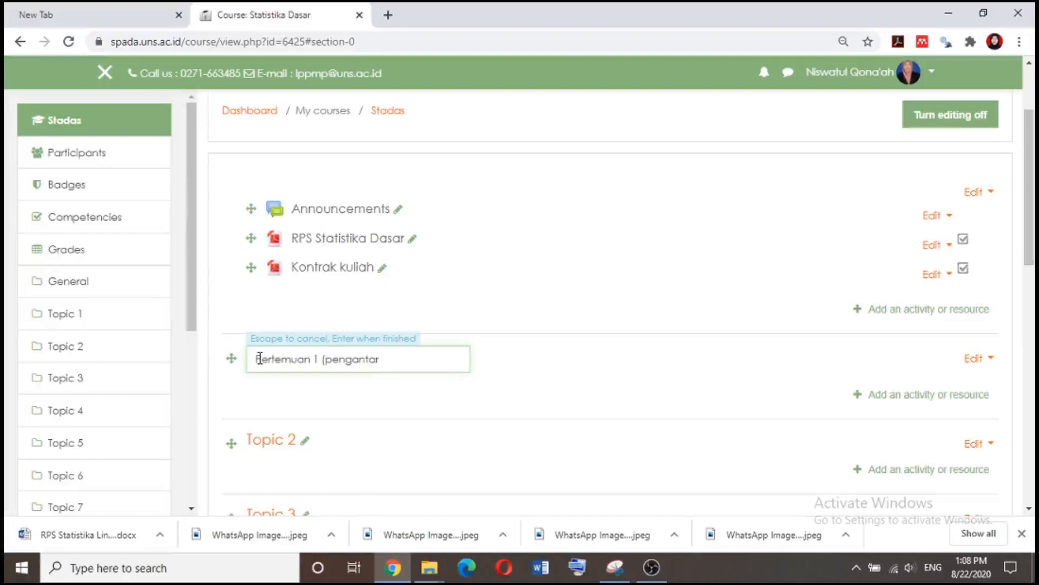
type(")")
key("Return")
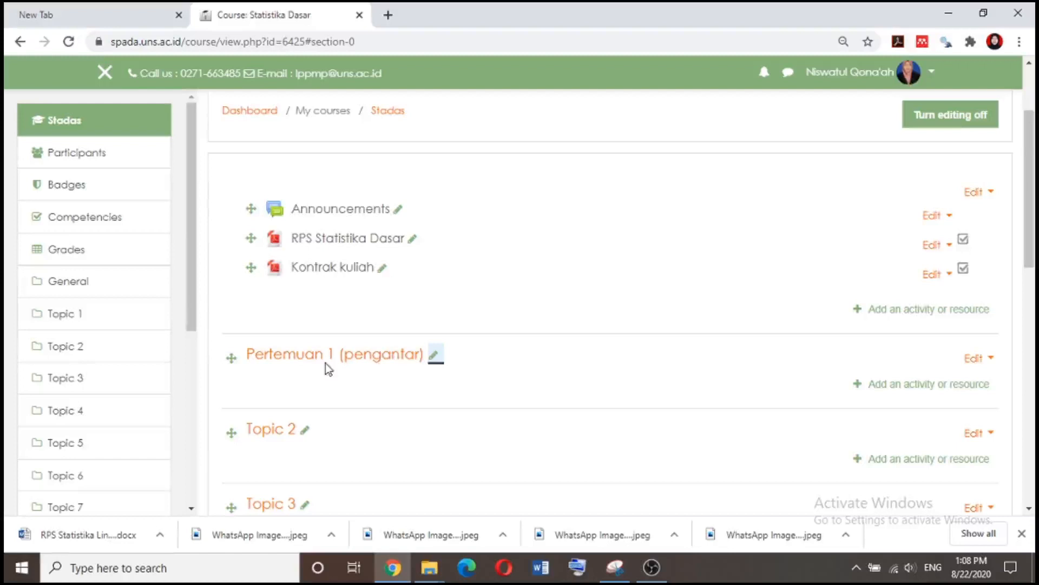
Add a file resource to the Pertemuan 1 (pengantar) section and name it "Pengantar"
left_click(921, 385)
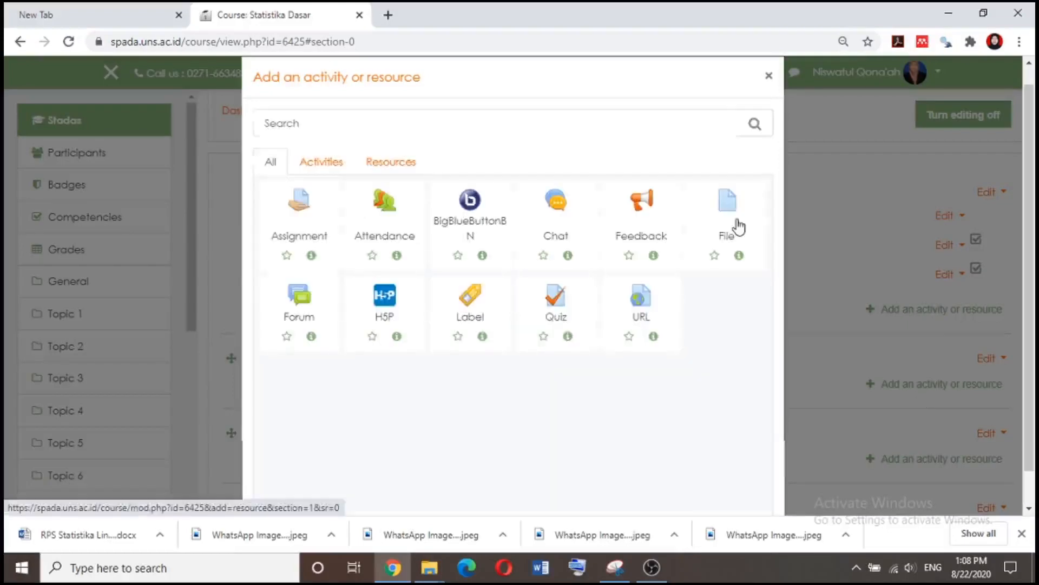
left_click(391, 162)
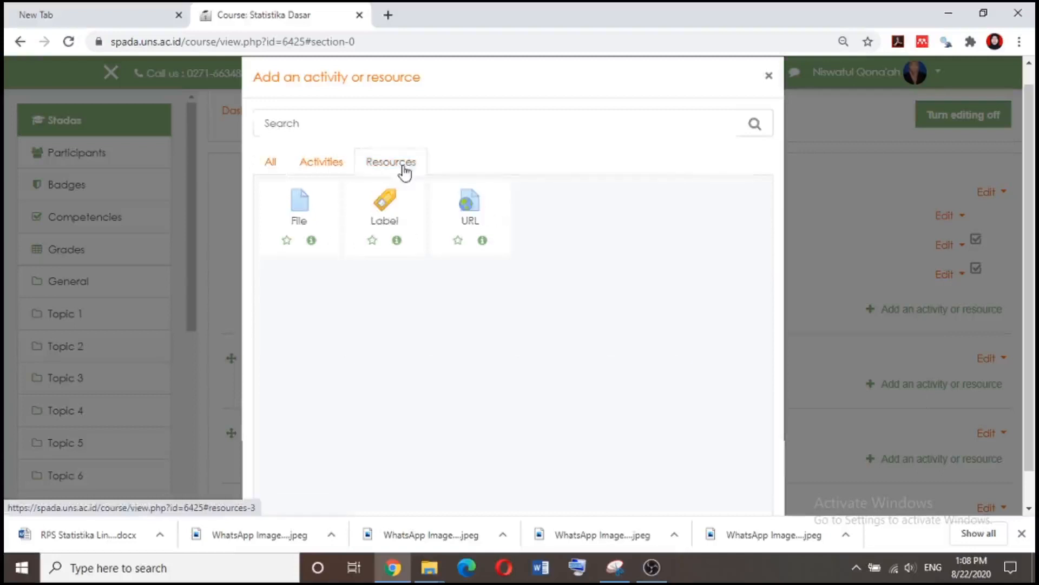
left_click(305, 210)
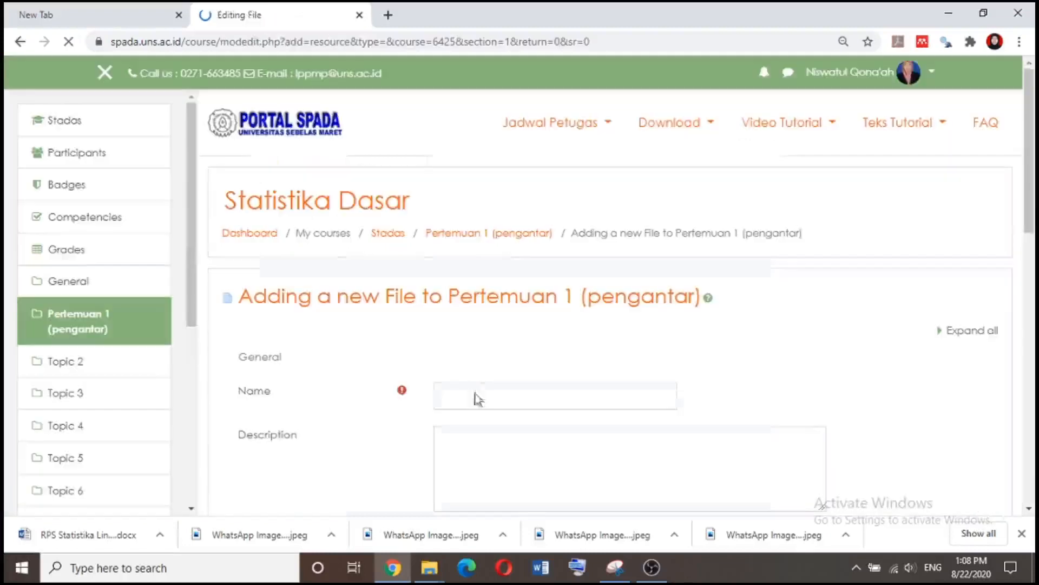
left_click(476, 393)
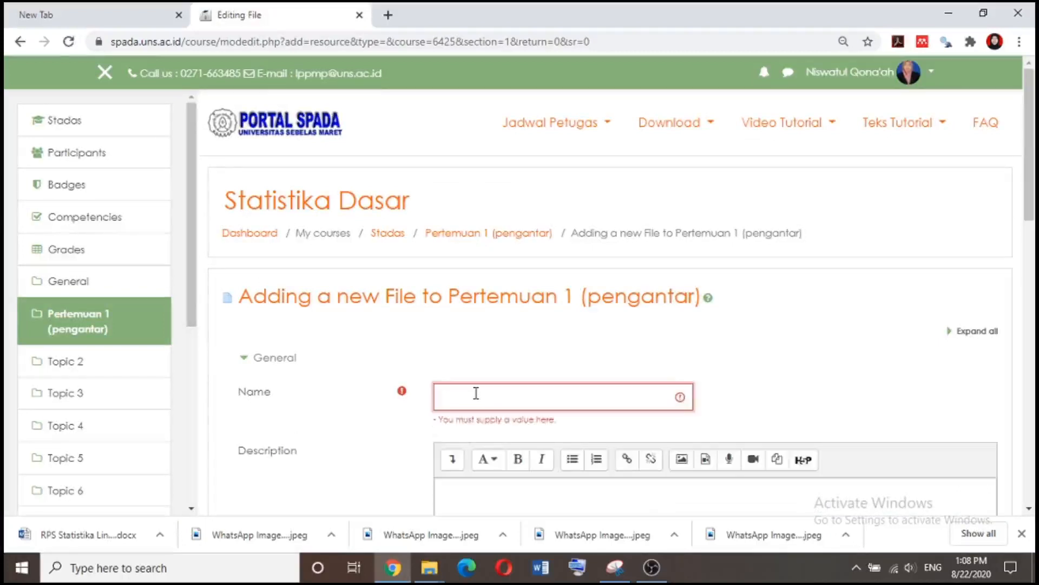
type("Pengantar")
Enter "Pengantar" as the description of the new file resource
left_click_drag(1030, 99, 1035, 175)
left_click(464, 248)
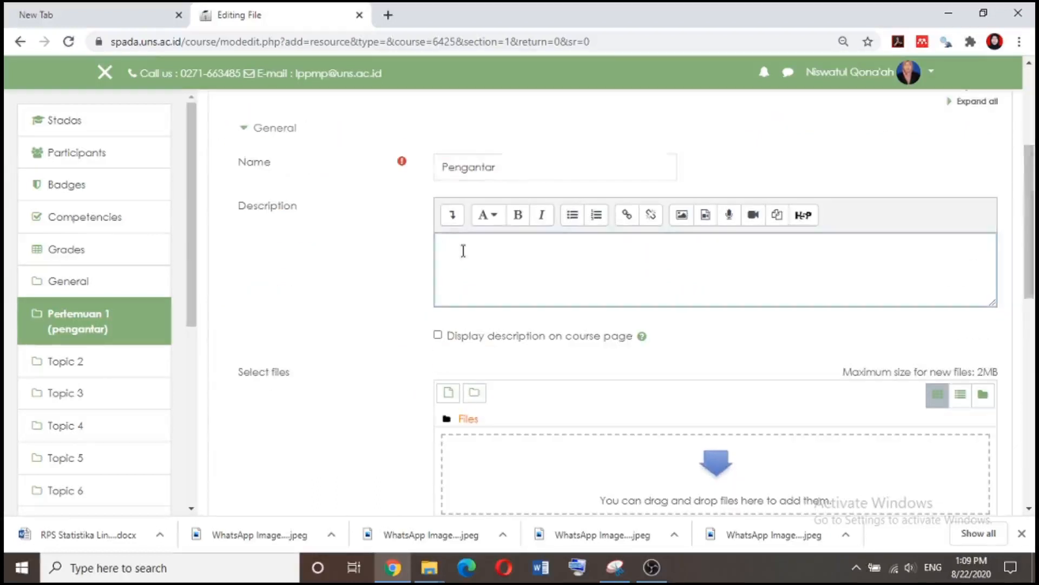
type("Pert")
type("antar")
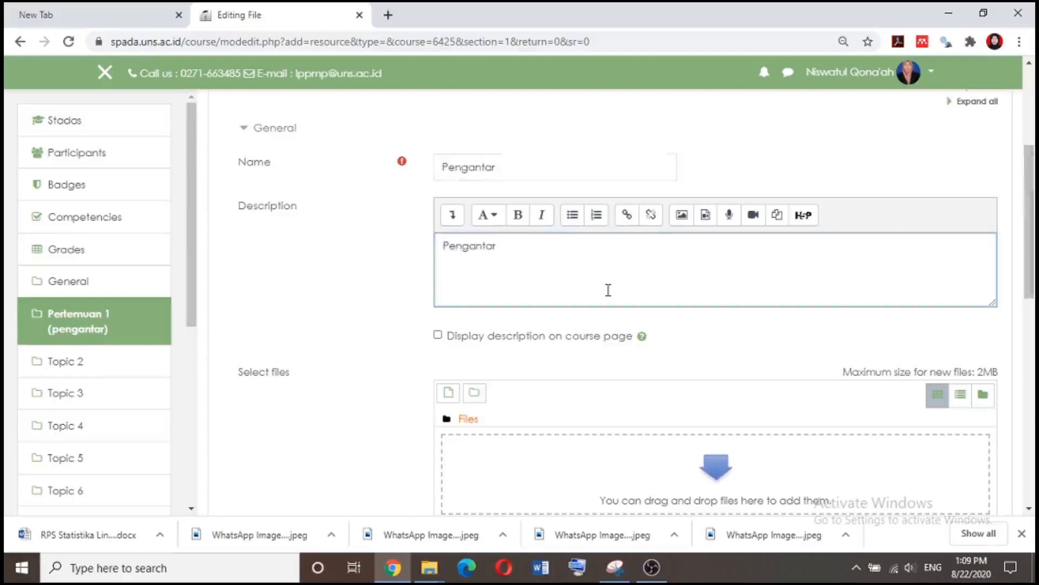
Replace the resource's description with the greeting "Assalamu'alaikum wr. wb."
left_click_drag(1035, 246, 1034, 269)
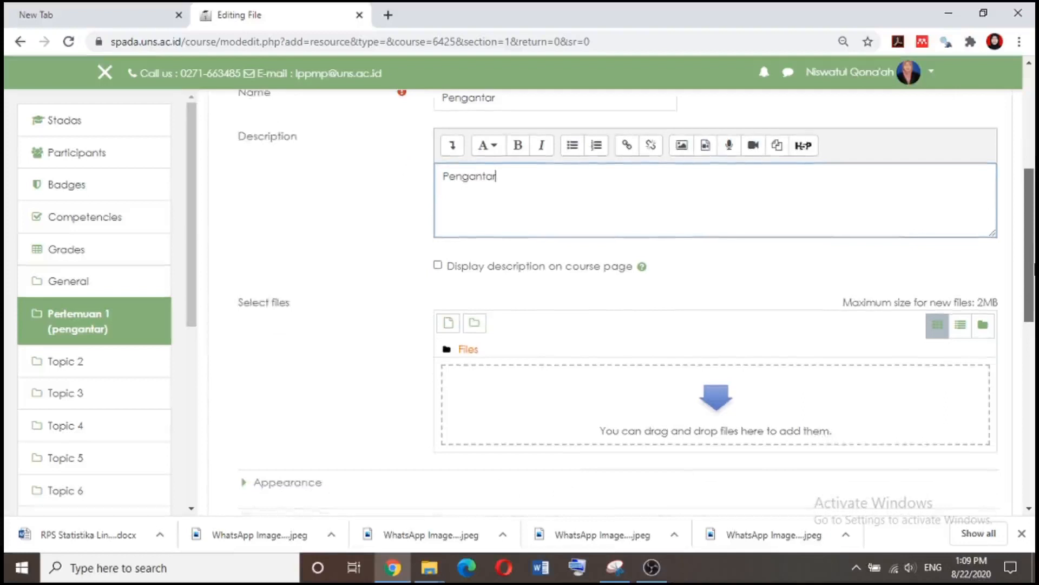
left_click_drag(1034, 269, 1033, 259)
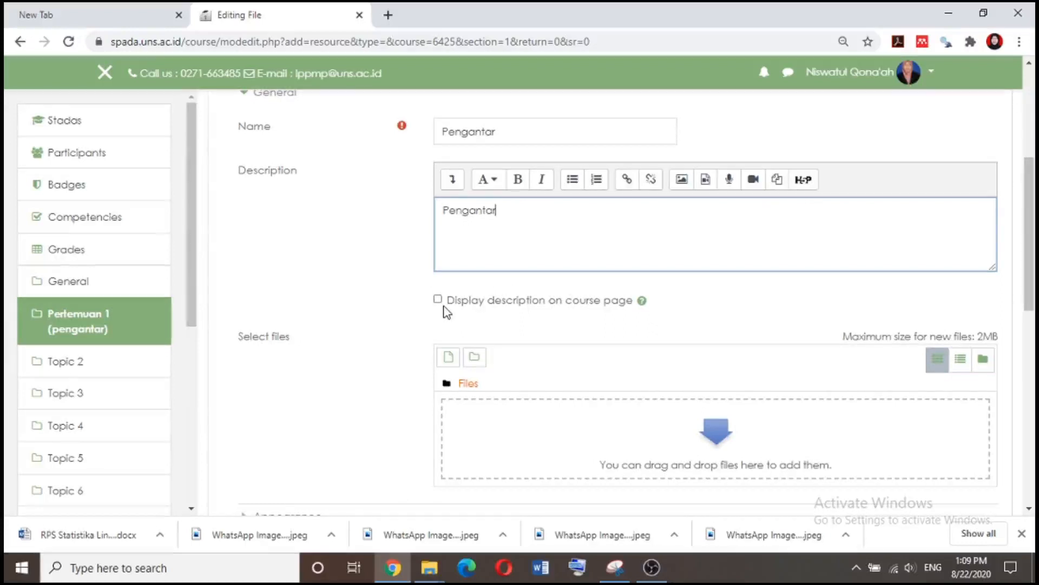
left_click(444, 211)
left_click_drag(514, 210, 413, 219)
key("BackSpace")
type("Assalamu'alaikum wr")
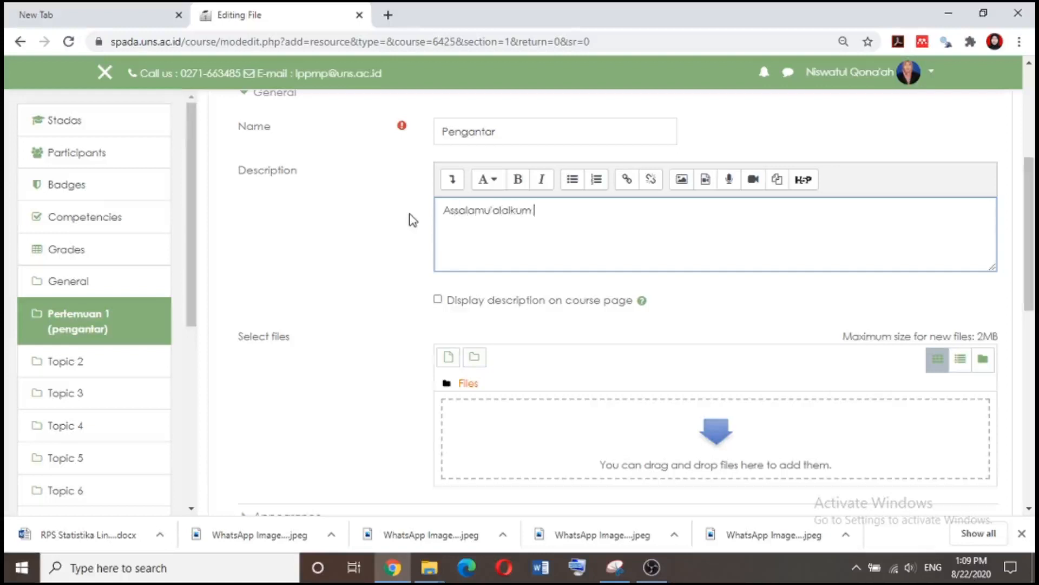
type(". wb")
type(".")
Add a description paragraph reading "Selamat datang pada pertemuan 1 mata kuliah Statistika Dasar. Sebagai sumber belajar, silahkan download materi berikut"
type("Selamat")
type(" data")
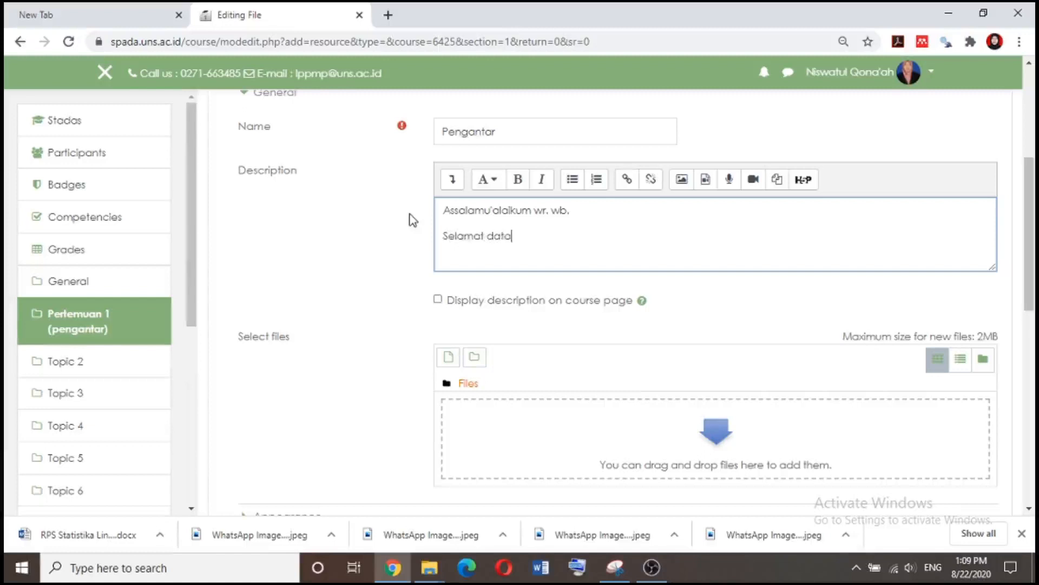
type("ng pada pertemuan 1")
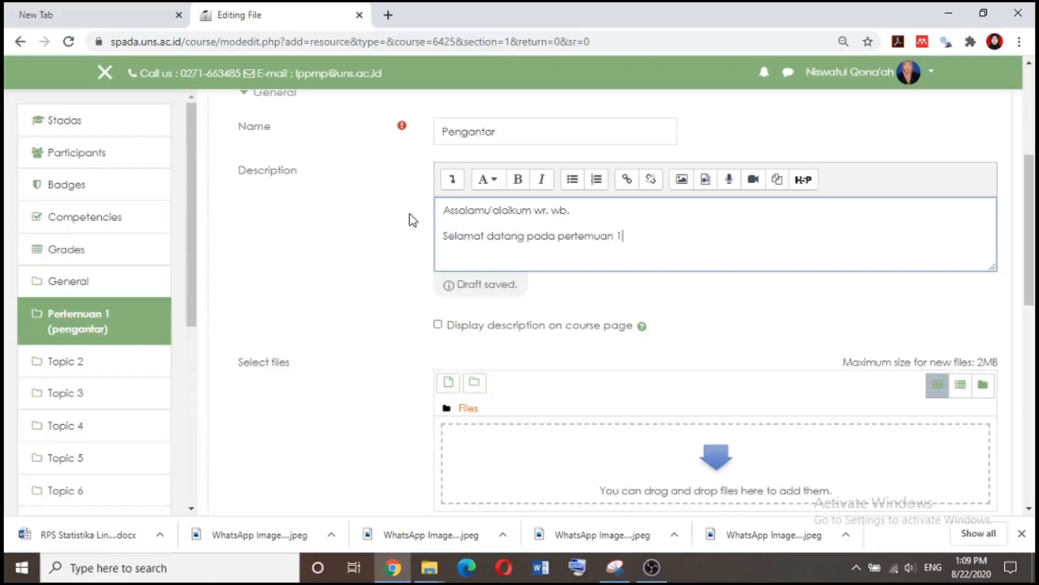
type(" mata kuliah ")
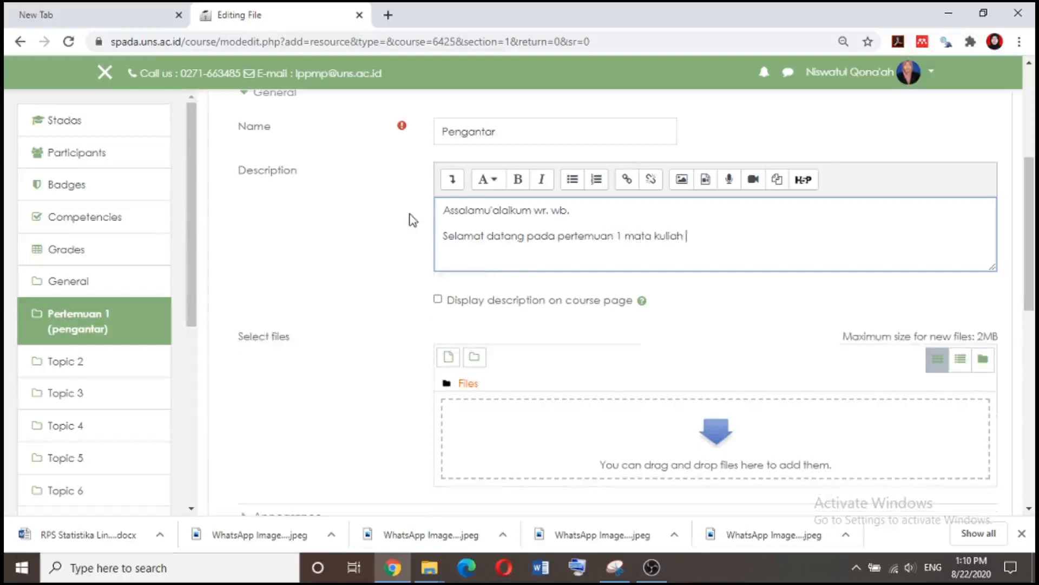
type("Statistika D")
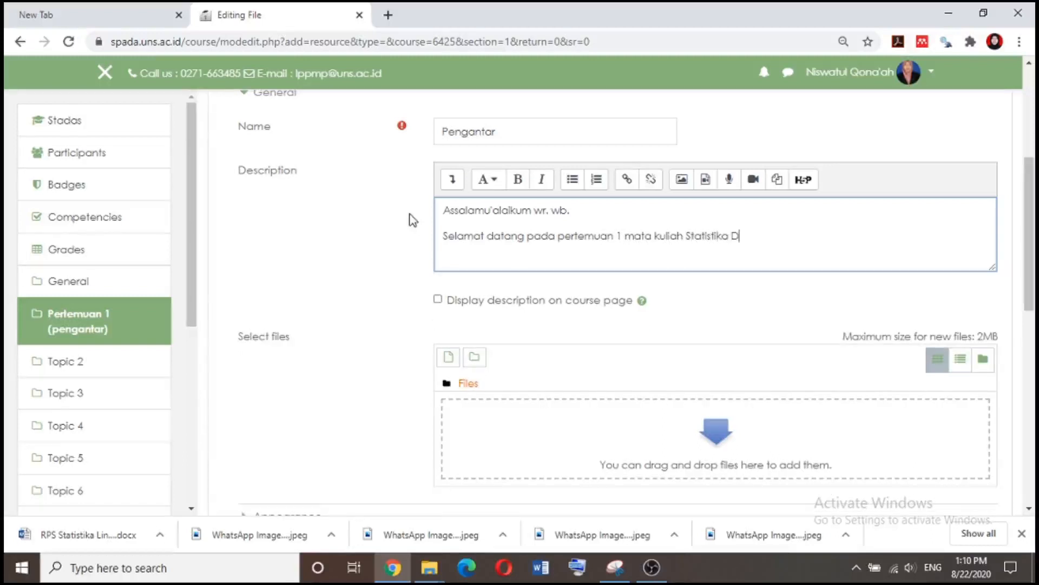
type("asar. Sebagai sumber")
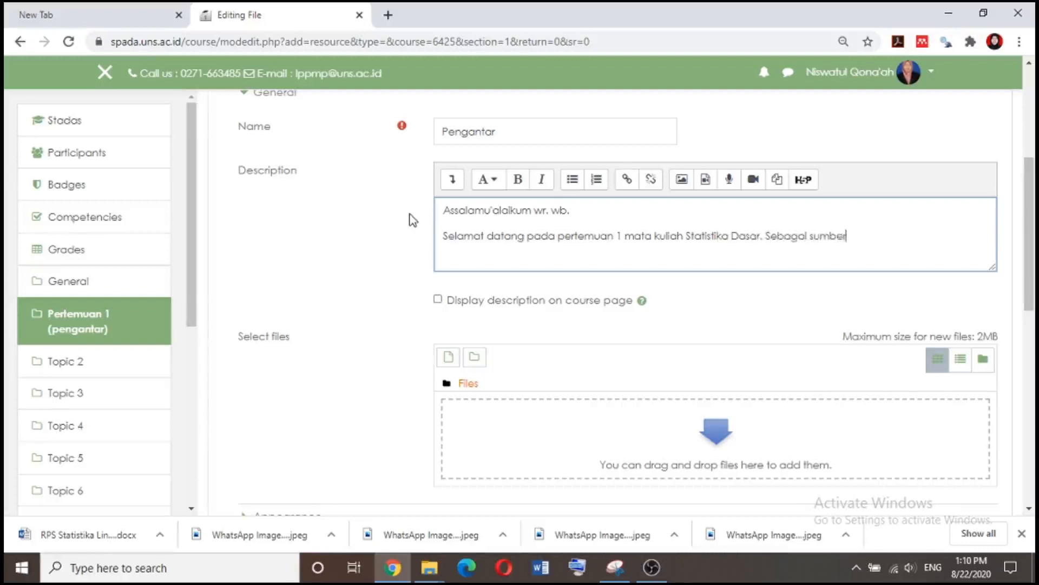
type(" belajar, silahkan download")
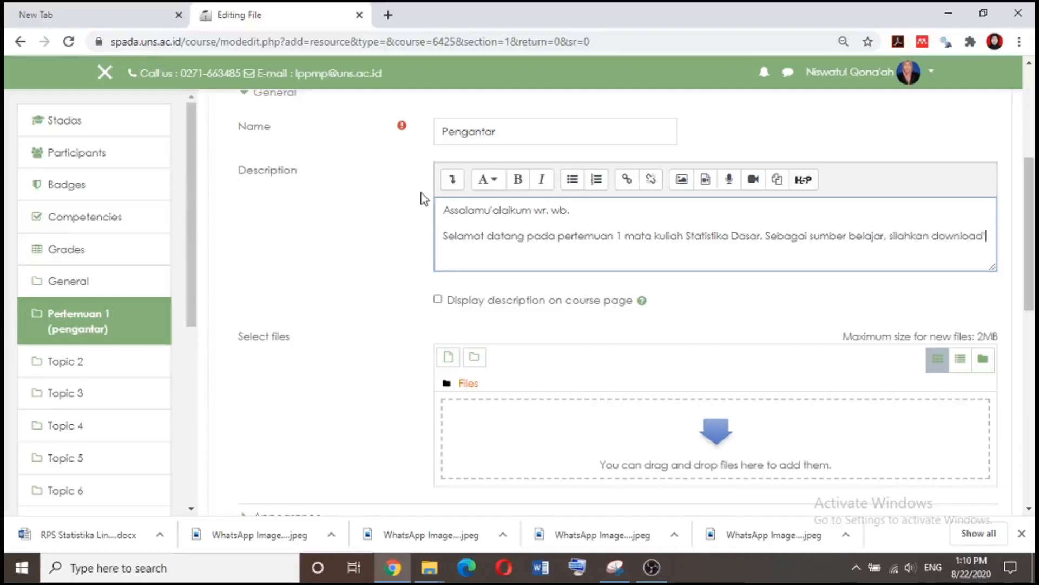
type(" materi berikut")
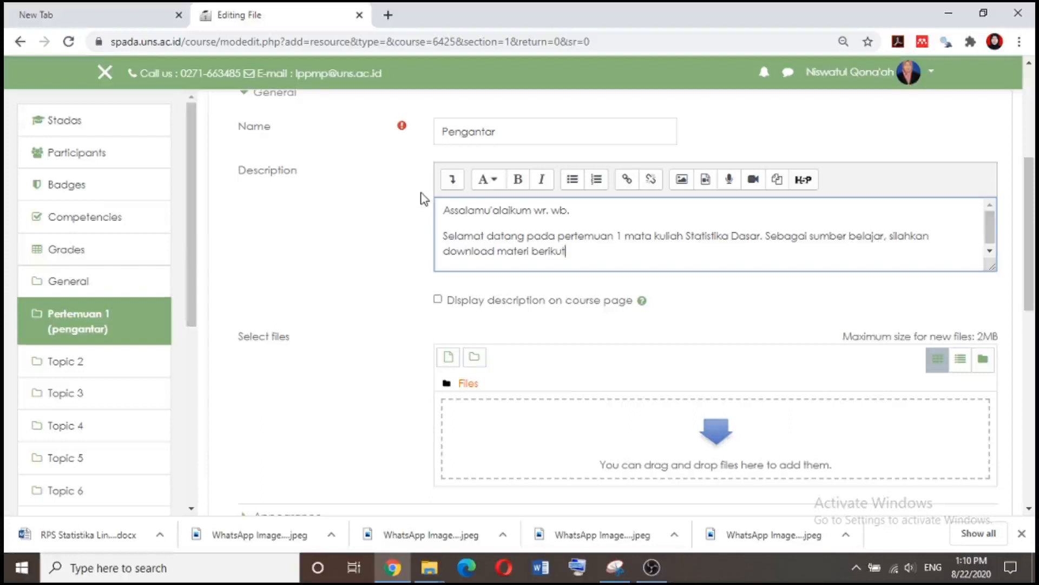
Continue the description paragraph with ", kemudian silahkan dipelajari, dan akan kita diskusikan pada virtual meeting yang telah dijadwalkan."
type("pelaj")
key("BackSpace")
key("BackSpace")
key("BackSpace")
key("BackSpace")
key("BackSpace")
type("kemudian silahkan di")
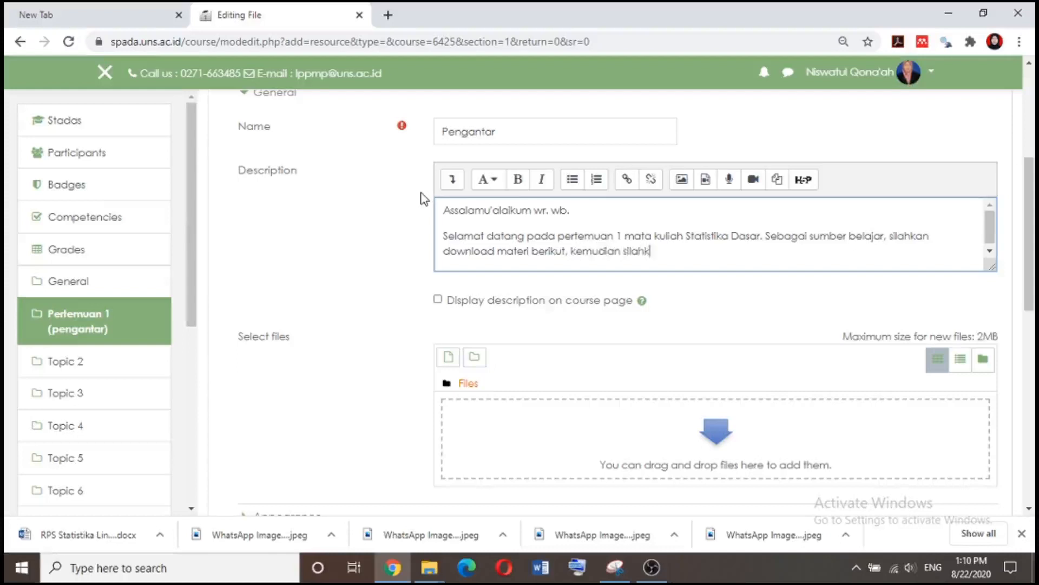
type("pelajari, dan akan ")
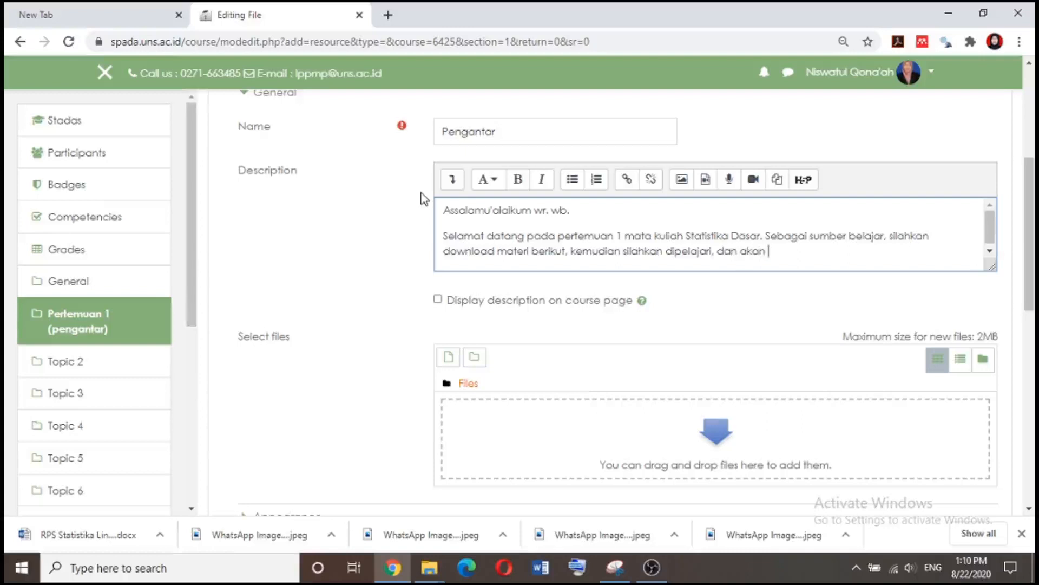
type("kita diskusikan pada ")
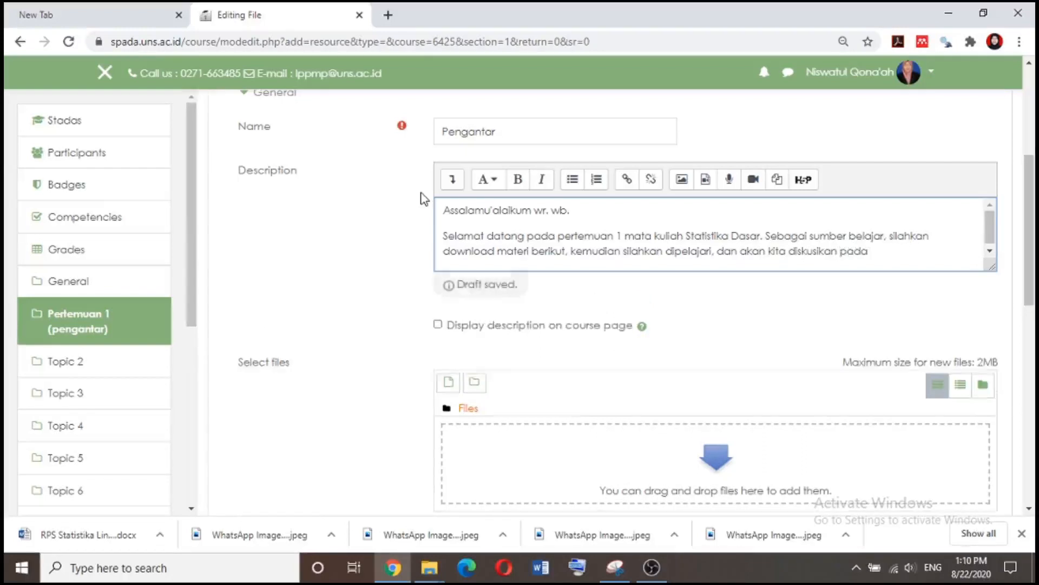
type("virtual ")
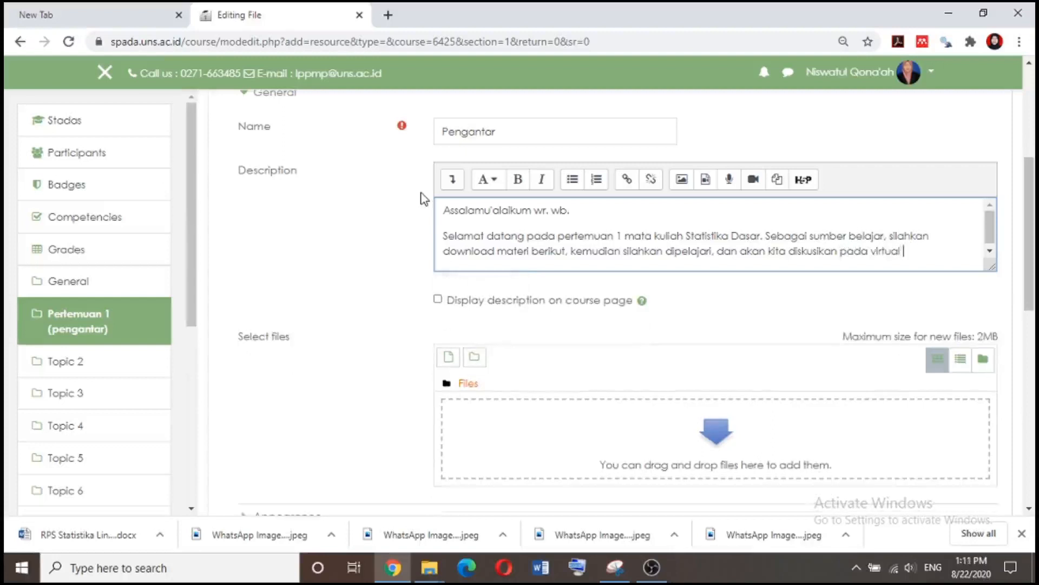
type("meeting yang")
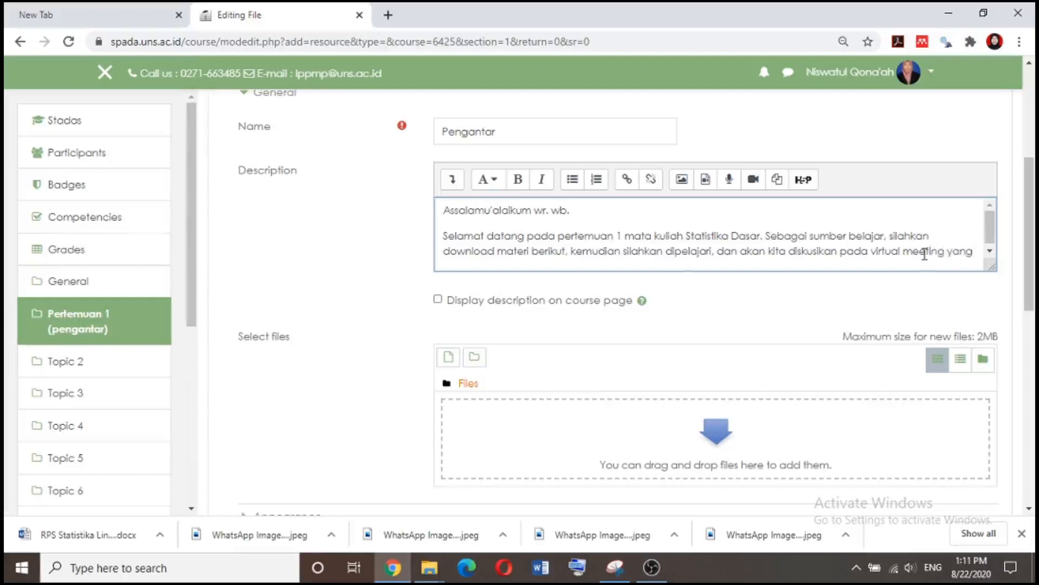
type(" telah dijadwalkab")
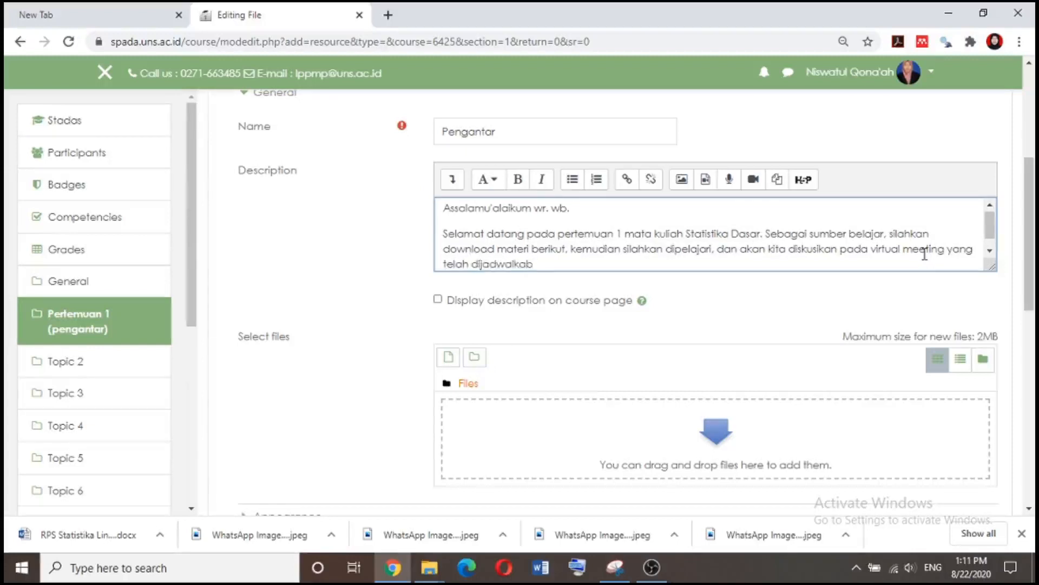
key("BackSpace")
type("n.")
key("Return")
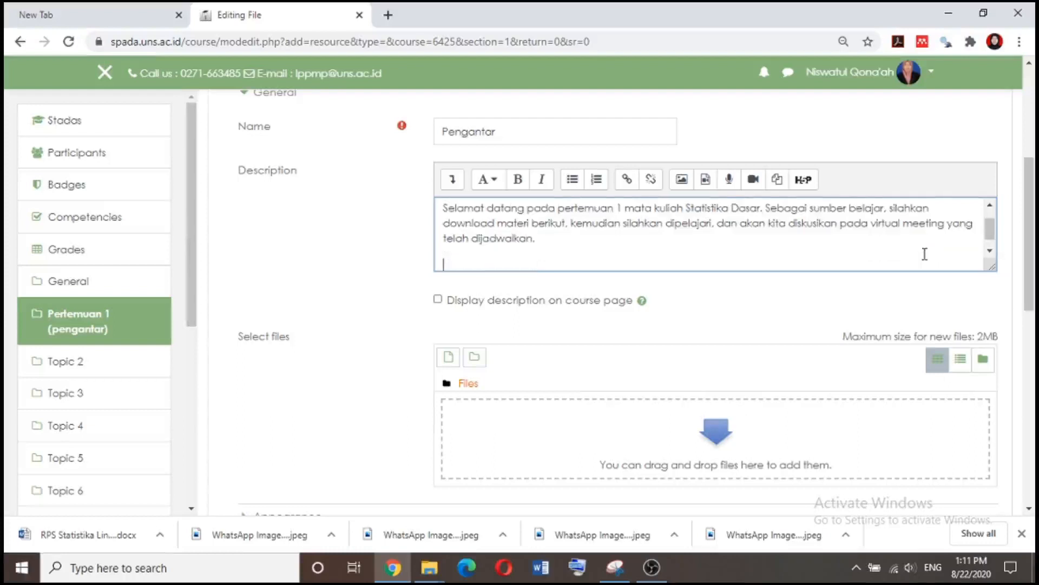
End the description with the closing line "Wassalamu'alaikum wr. wb." and set the description to display on the course page
type("Wassalamu'ala")
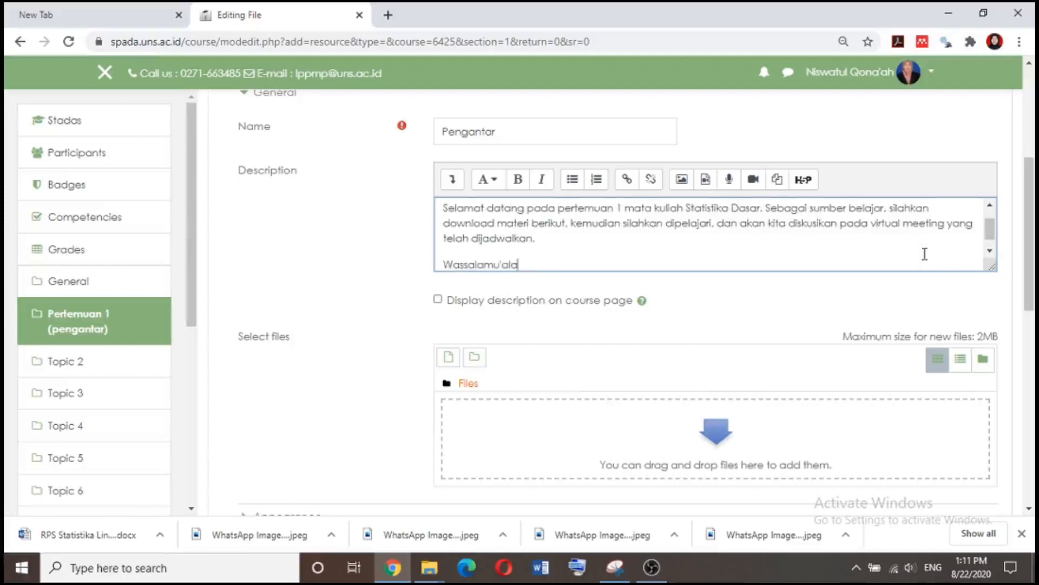
type("ikum wr. wb.")
left_click(438, 300)
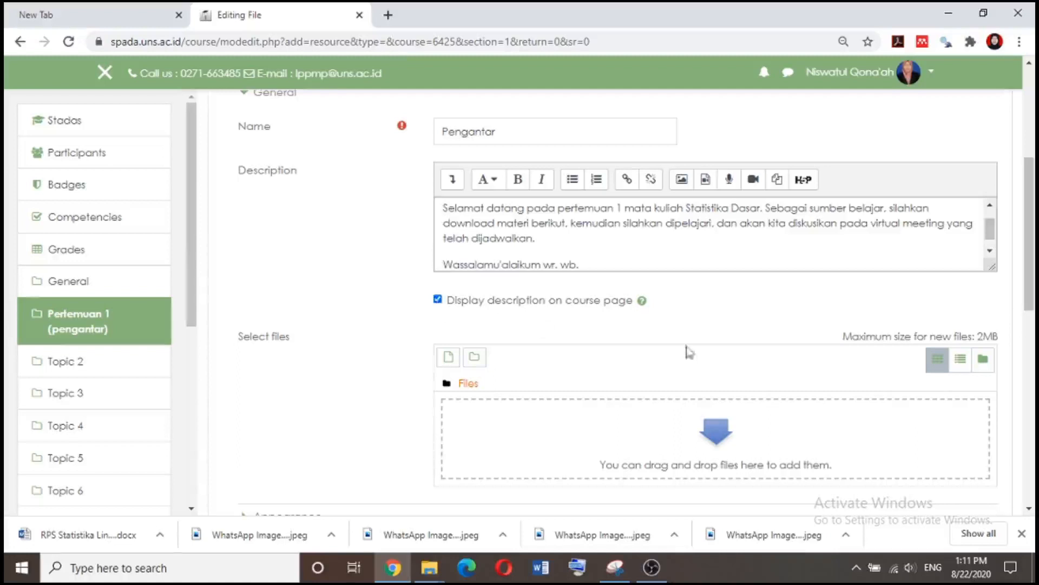
Upload the PowerPoint file "Materi 0_Statistika Dasar" to the resource, saving it as "Materi Pengantar Stadas"
scroll(1029, 287, "down", 3)
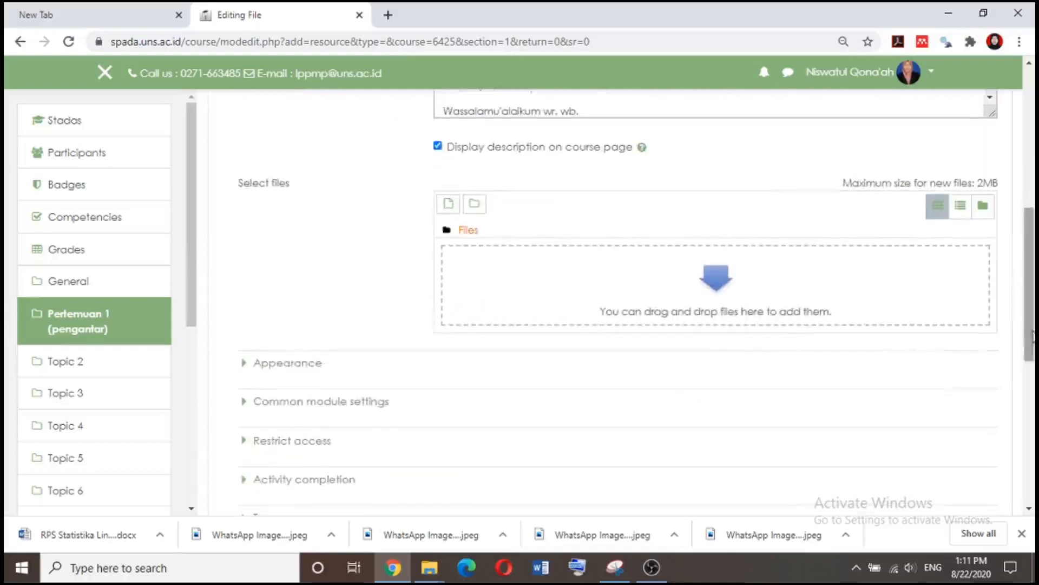
left_click(713, 290)
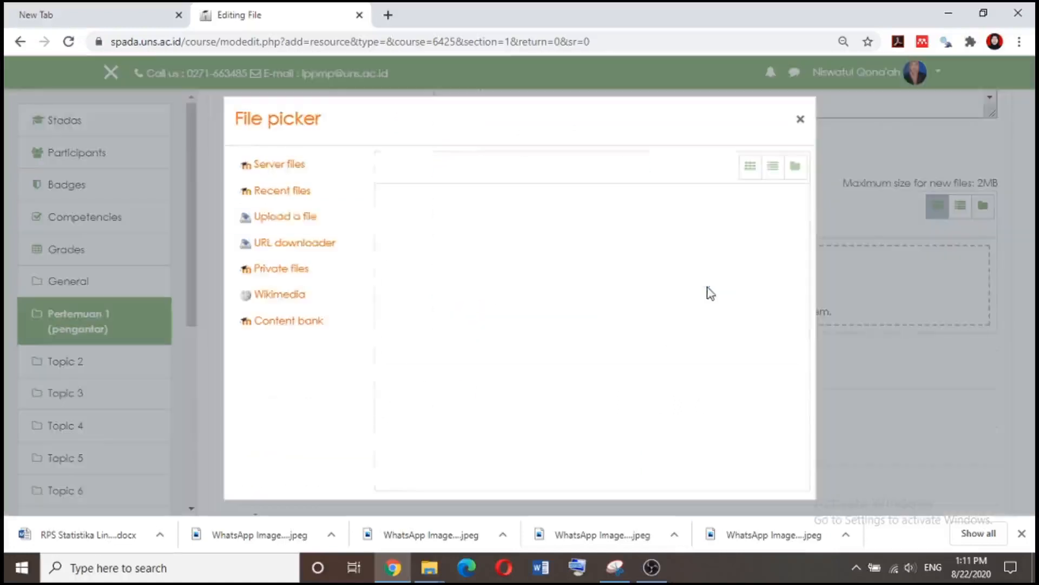
left_click(436, 237)
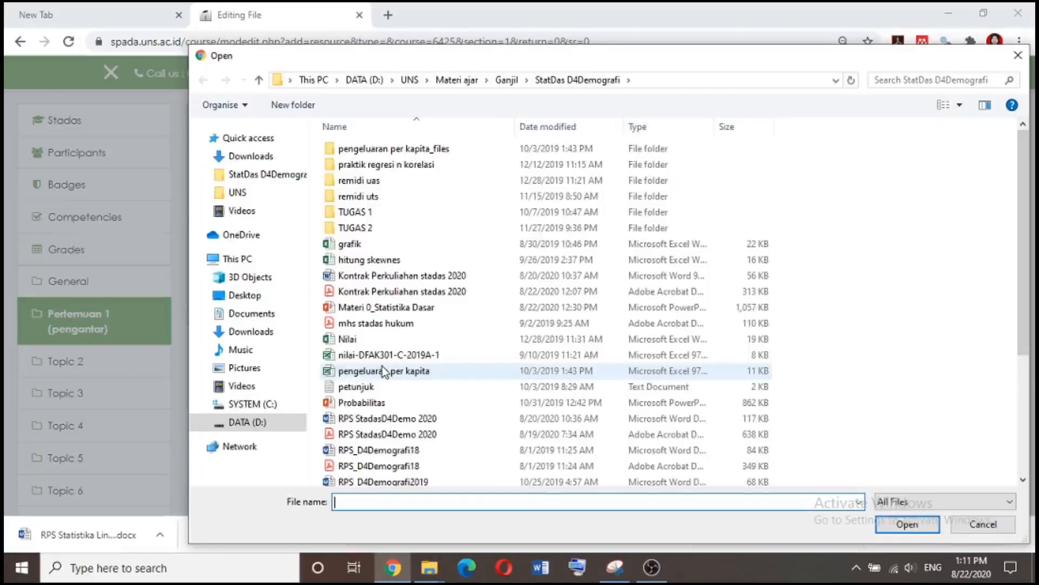
left_click(372, 313)
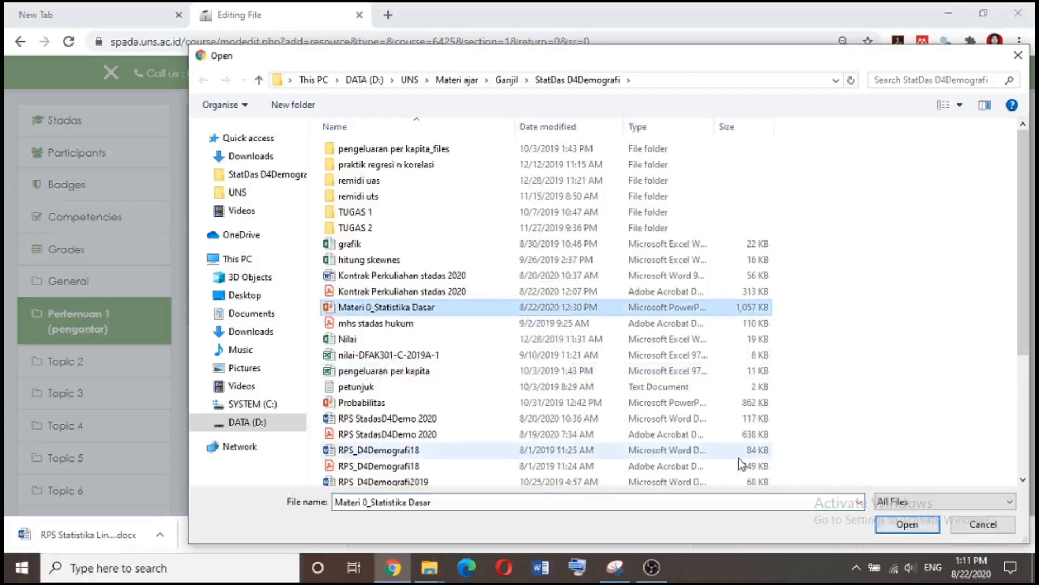
double_click(431, 307)
left_click(437, 291)
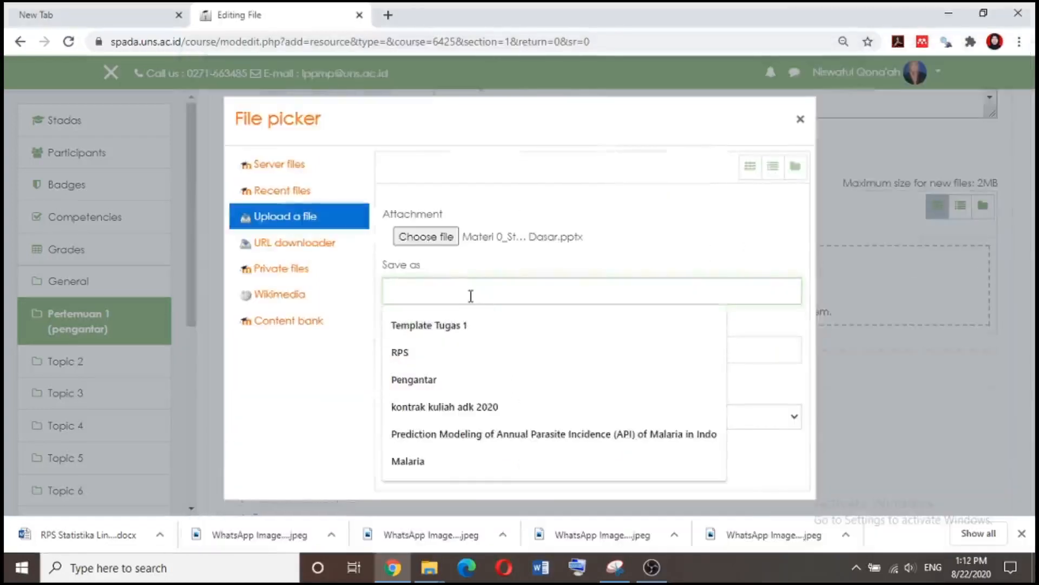
type("M")
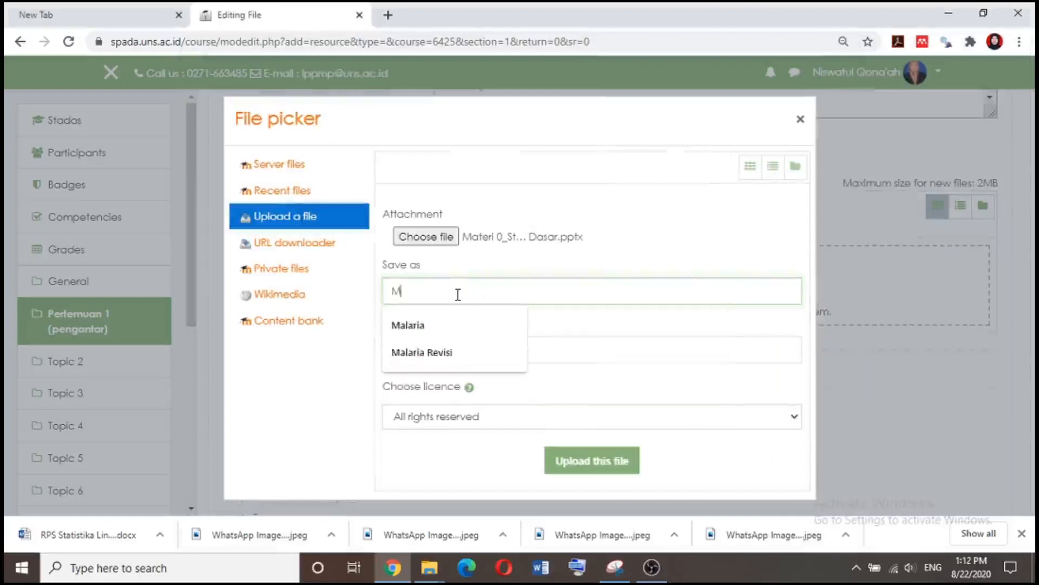
type("ateri Pengan")
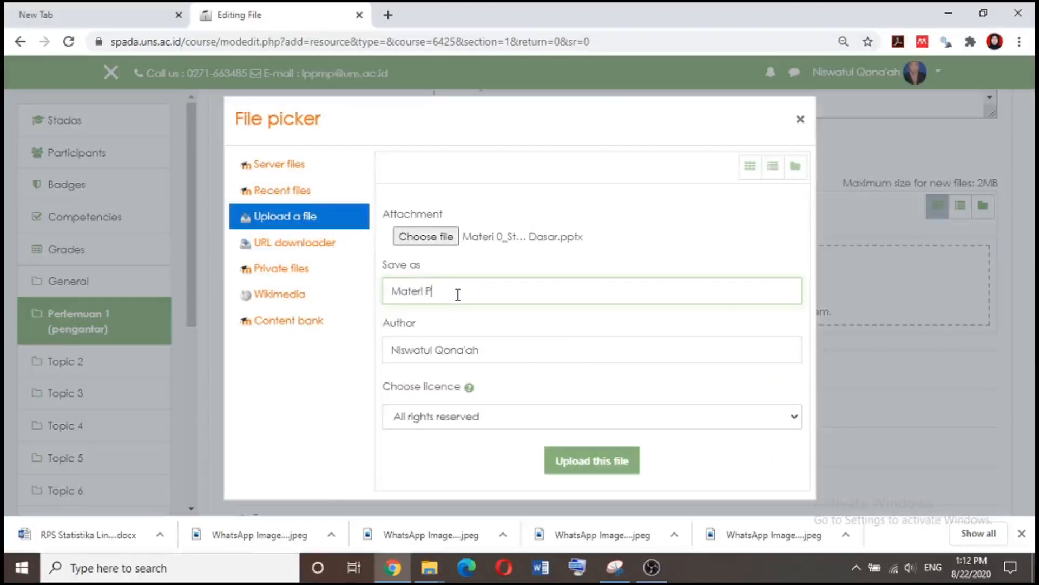
type("tar Stadas")
left_click(624, 474)
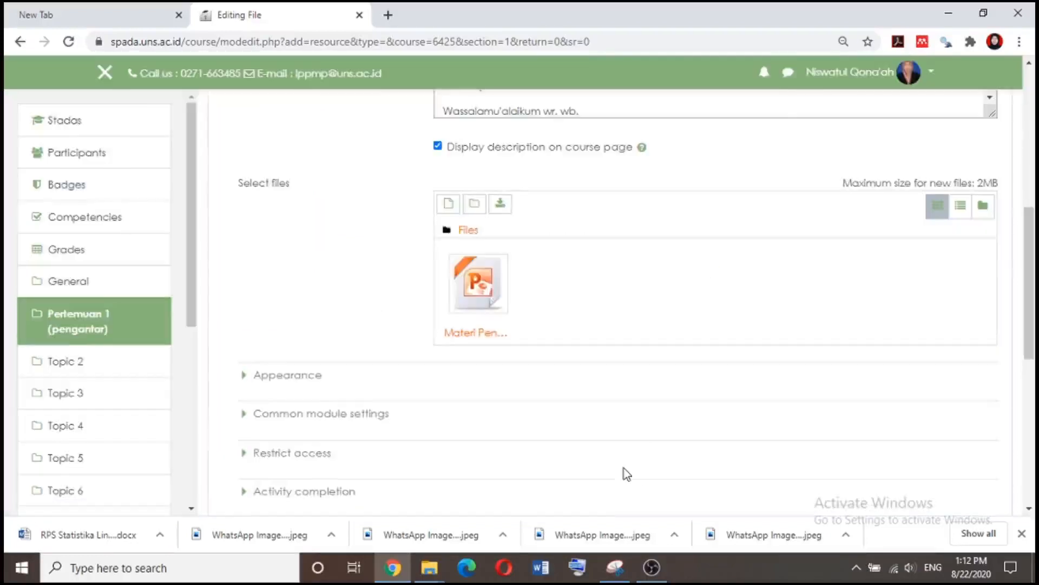
Save the Pengantar file resource and return to the course page
scroll(481, 291, "down", 5)
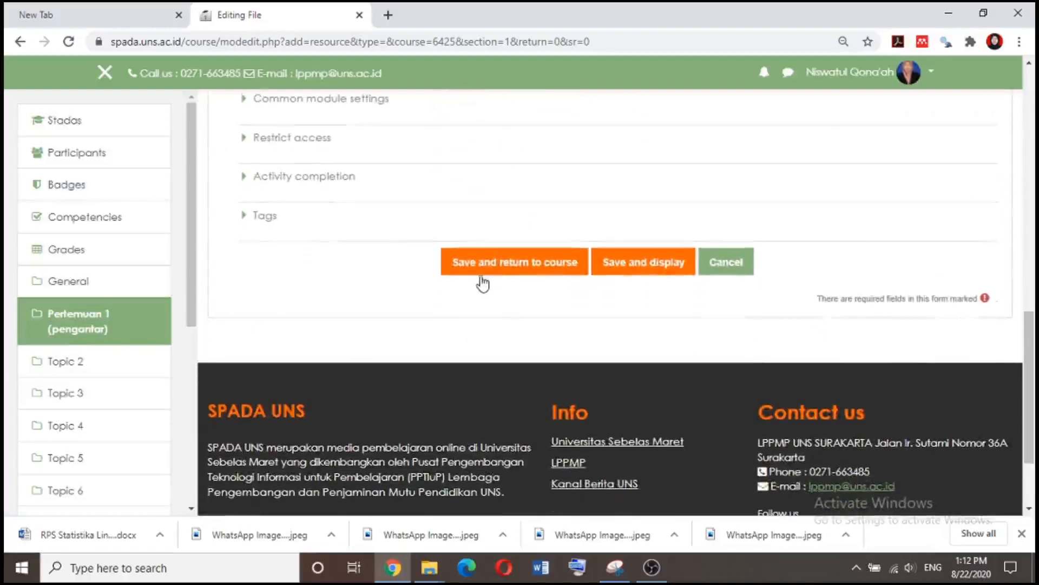
left_click(485, 280)
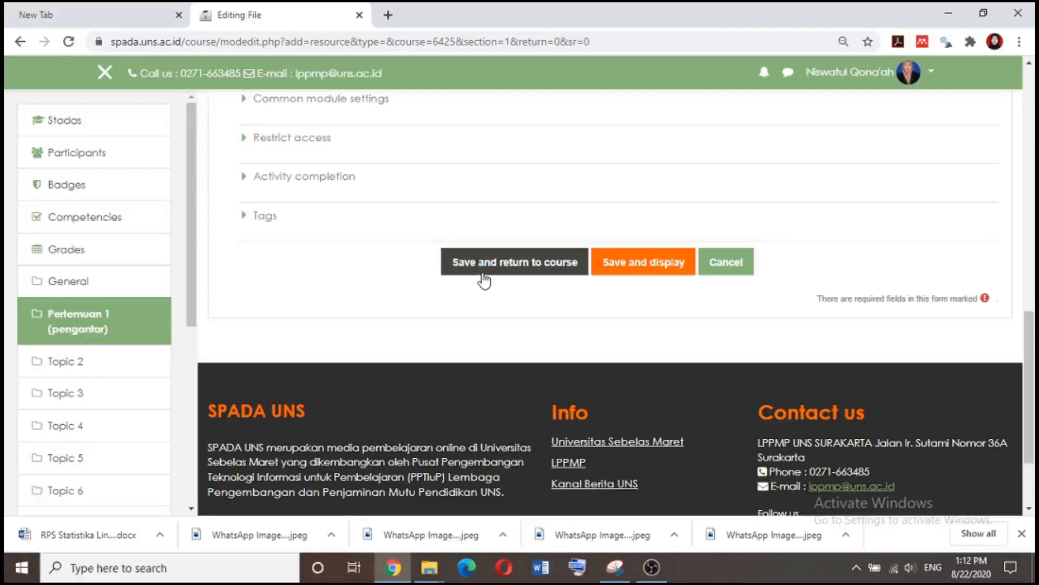
left_click(485, 280)
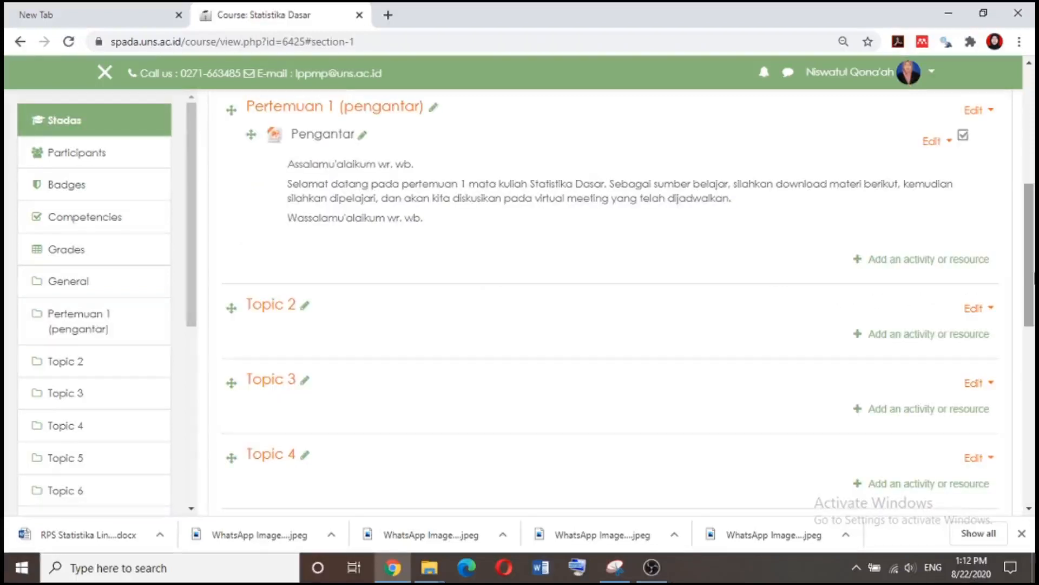
Start adding an item to the Pertemuan 1 (pengantar) section and review the available resource types and activity types
scroll(293, 389, "up", 3)
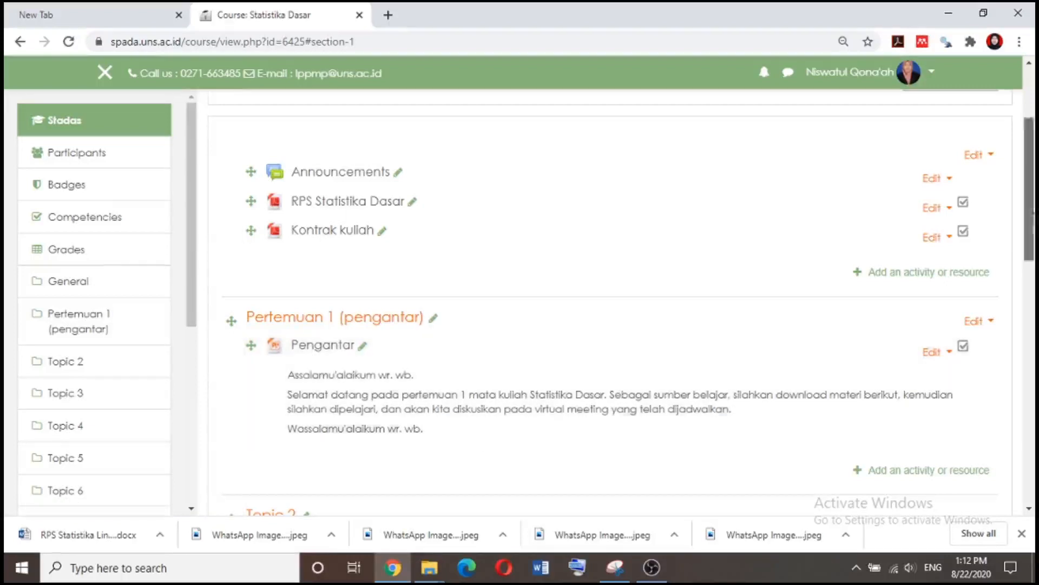
left_click_drag(1031, 203, 1032, 236)
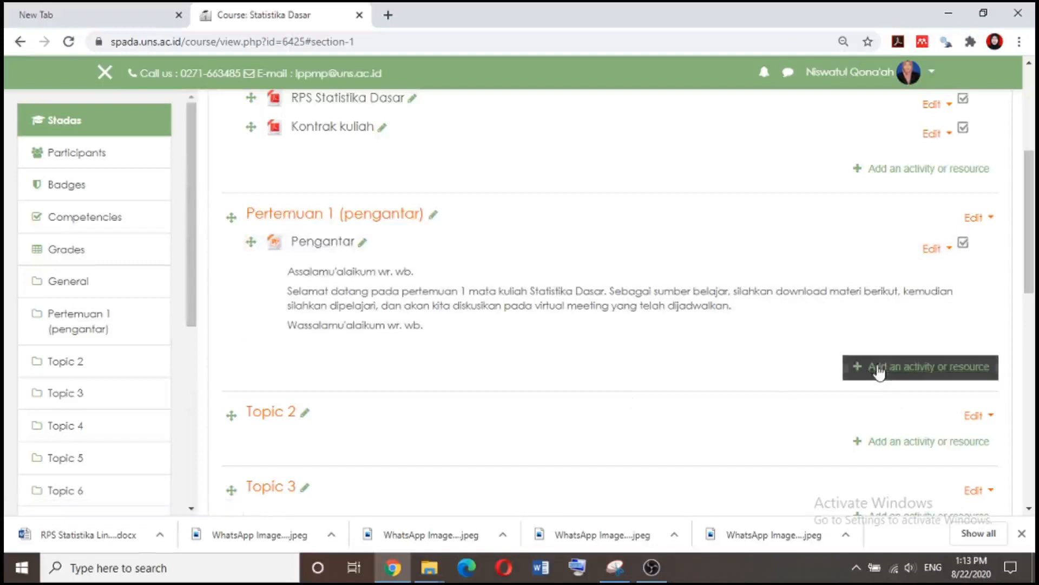
left_click(878, 372)
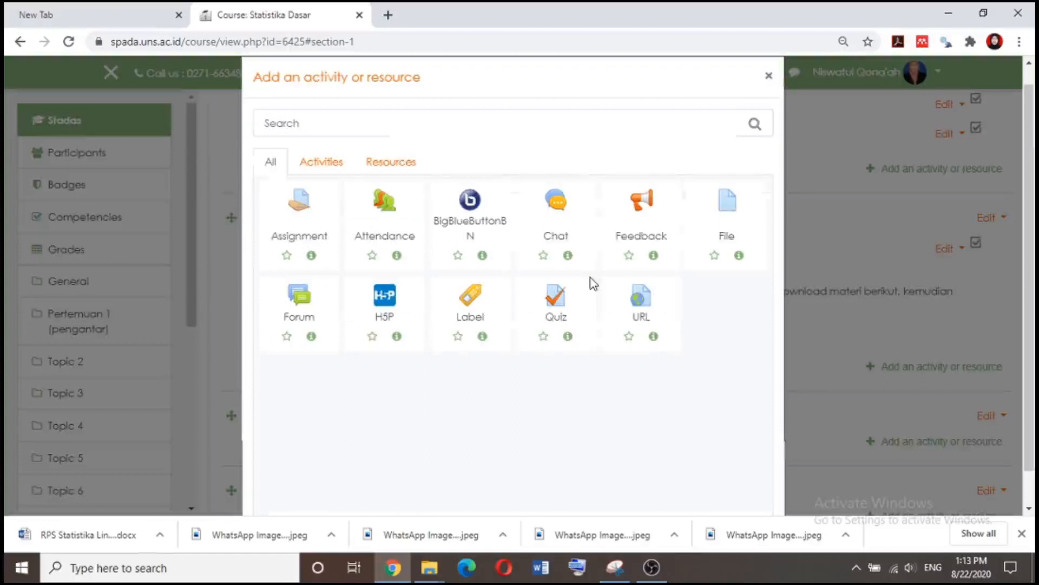
left_click(395, 171)
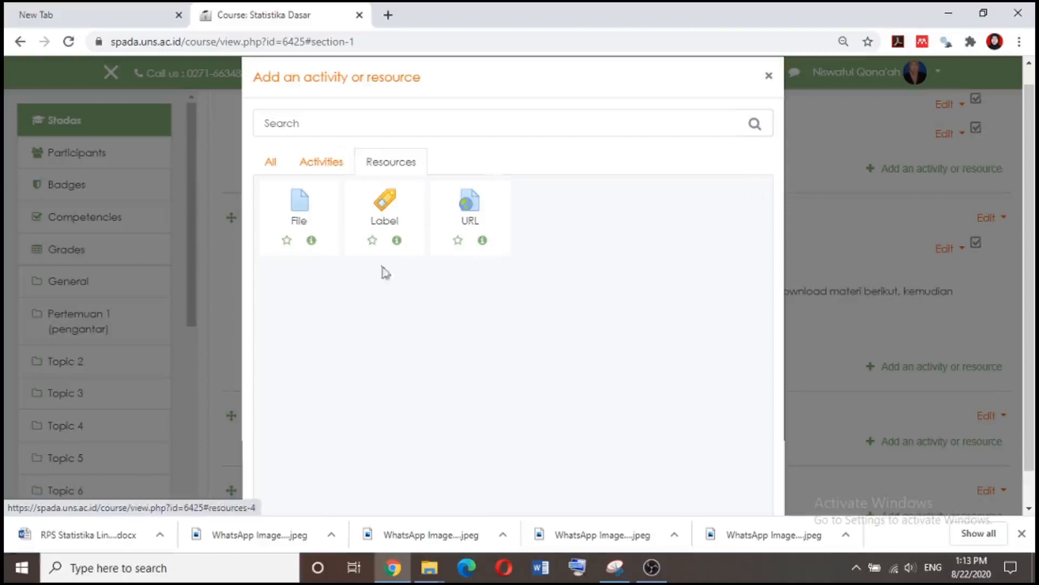
left_click(340, 166)
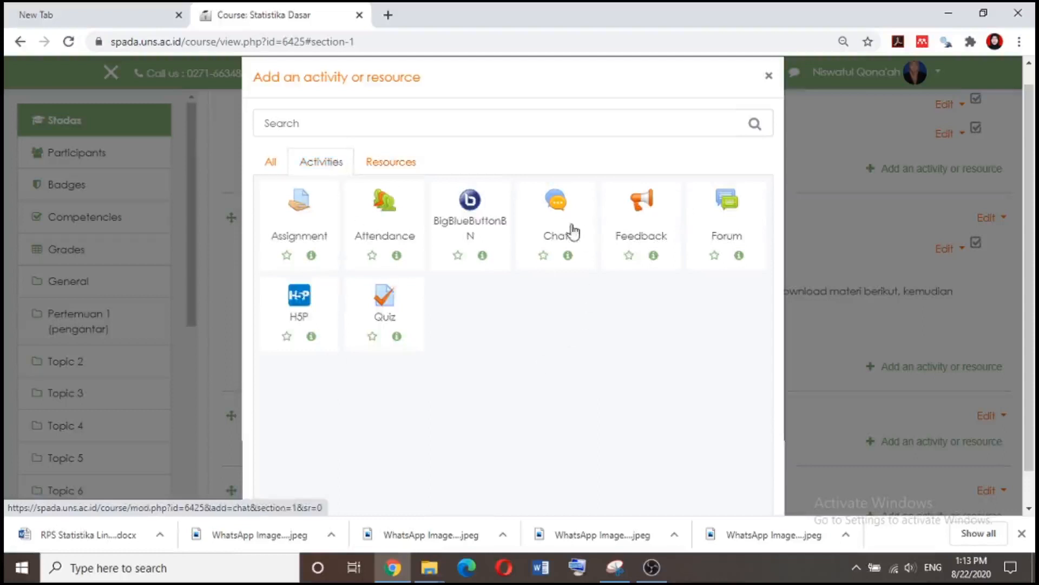